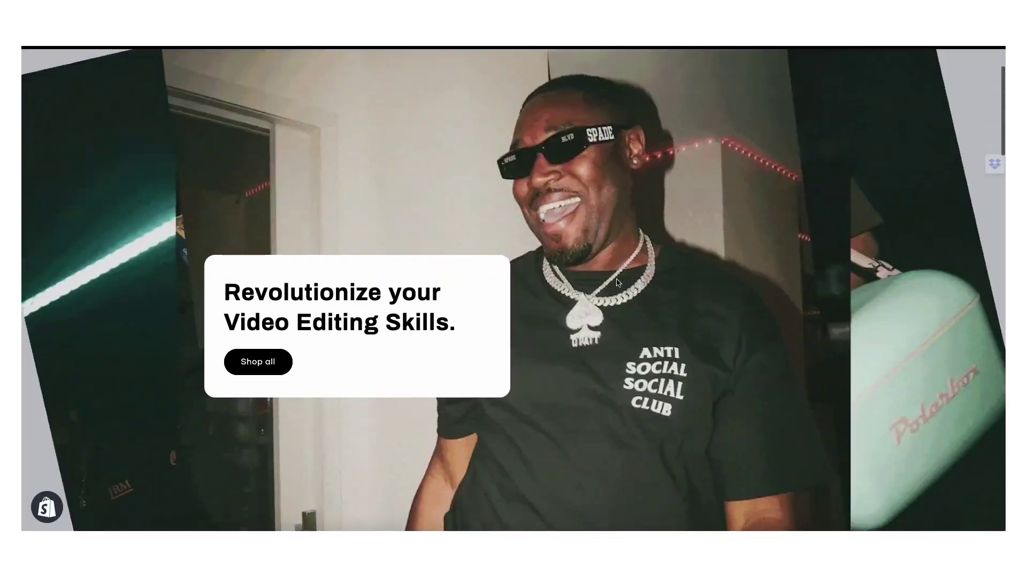
Preview the kitchen clip and scrub to around 5 seconds, where the carton gets lifted
scroll(616, 282, down, 15)
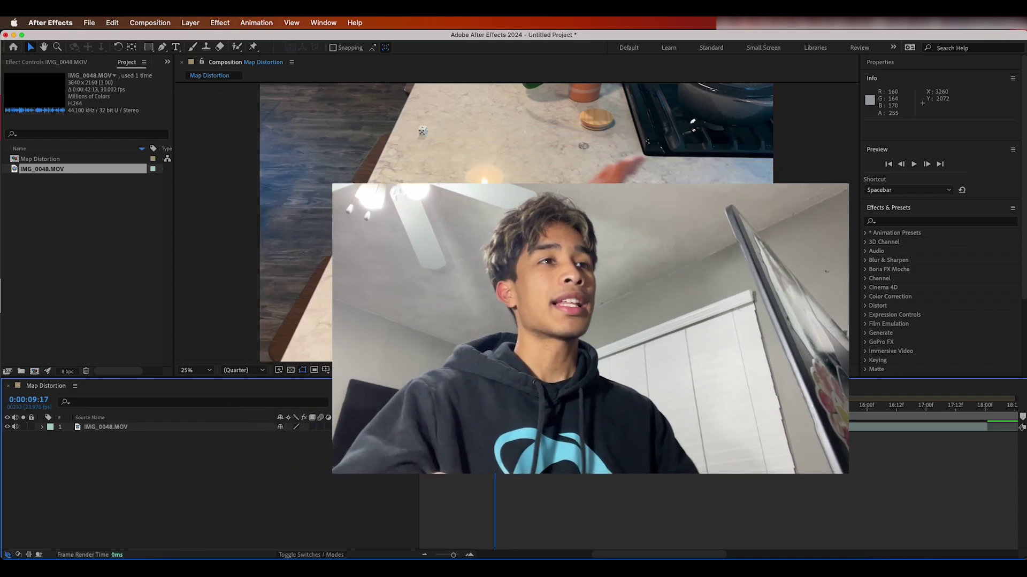
click(455, 416)
key(Home)
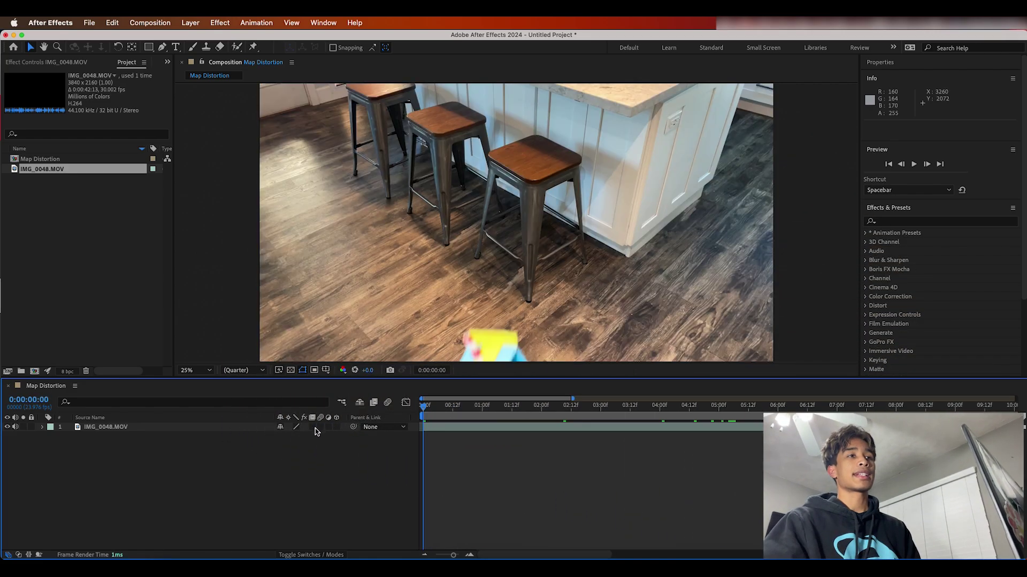
key(space)
scroll(510, 410, up, 3)
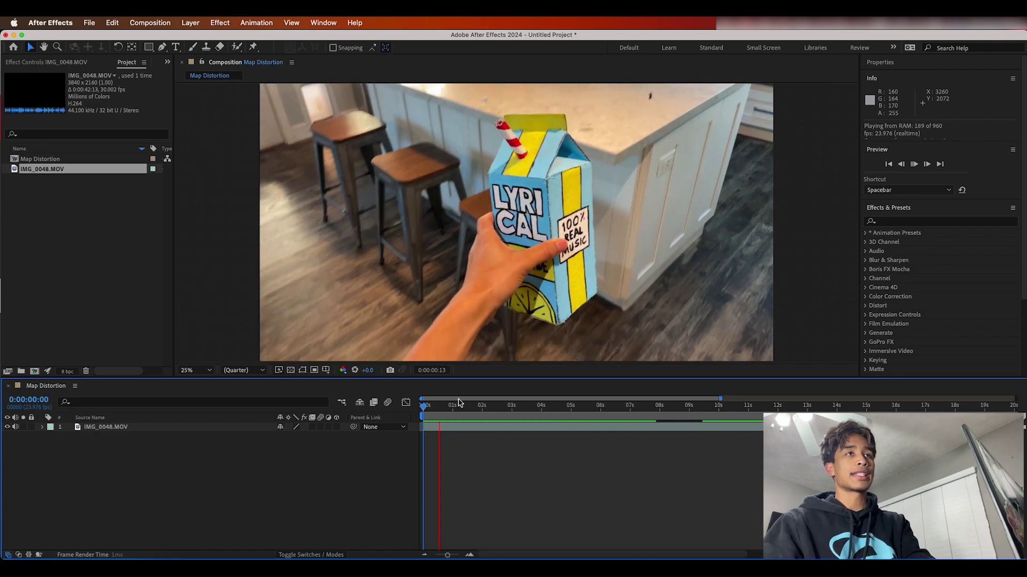
scroll(509, 410, down, 3)
key(space)
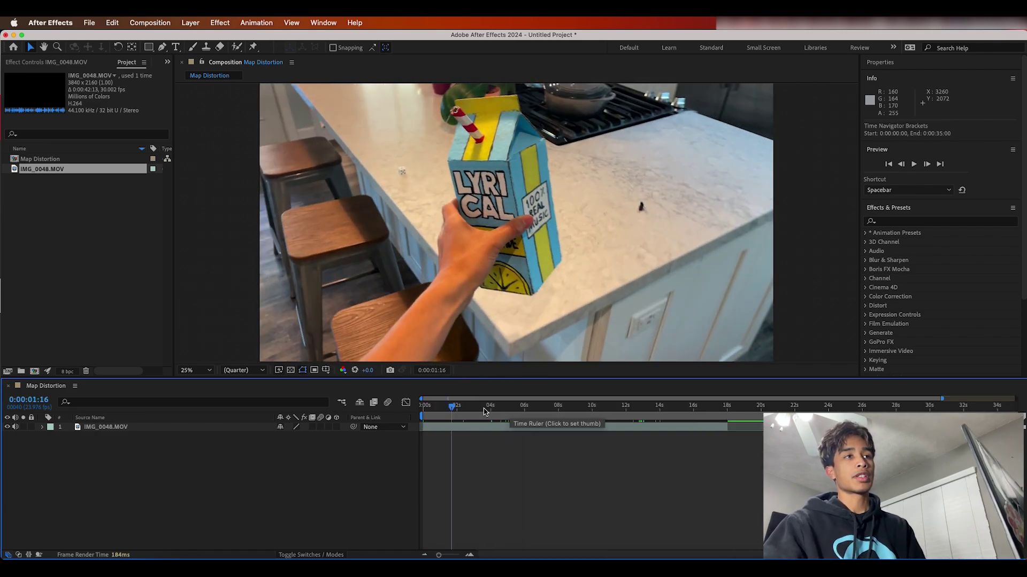
drag(452, 406, 511, 402)
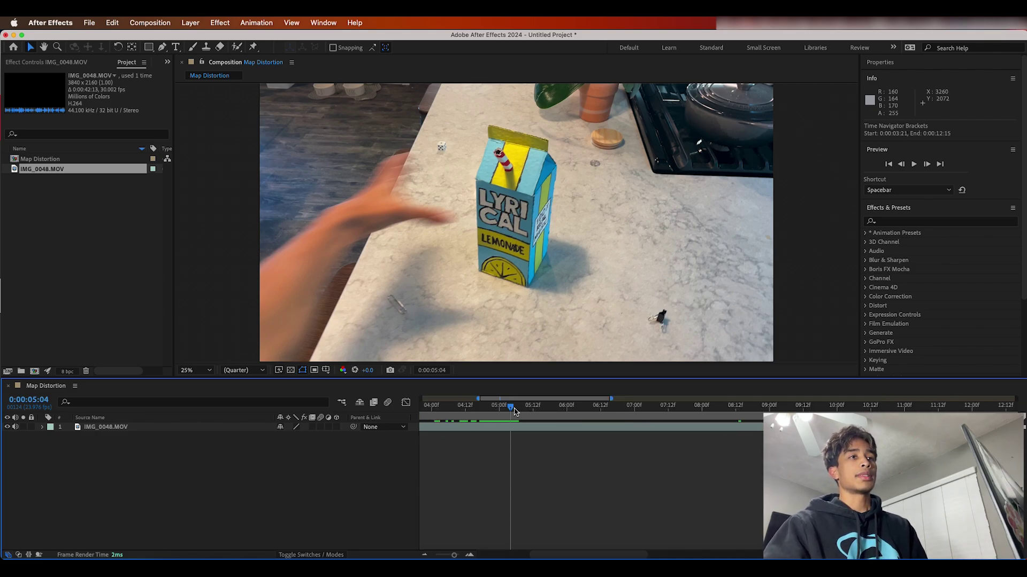
click(450, 185)
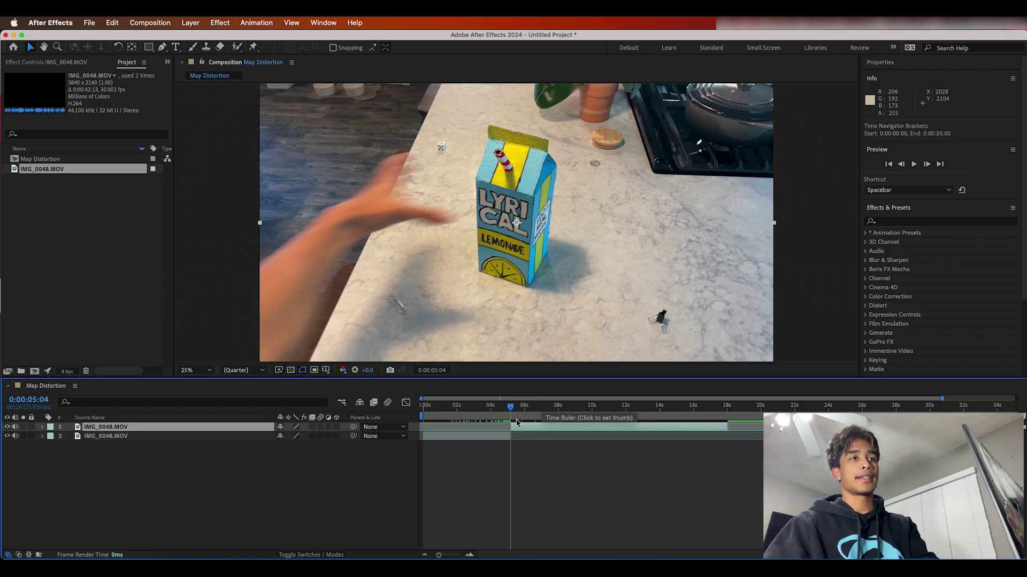
mouse_move(512, 408)
mouse_down()
mouse_move(538, 414)
mouse_move(514, 420)
mouse_up()
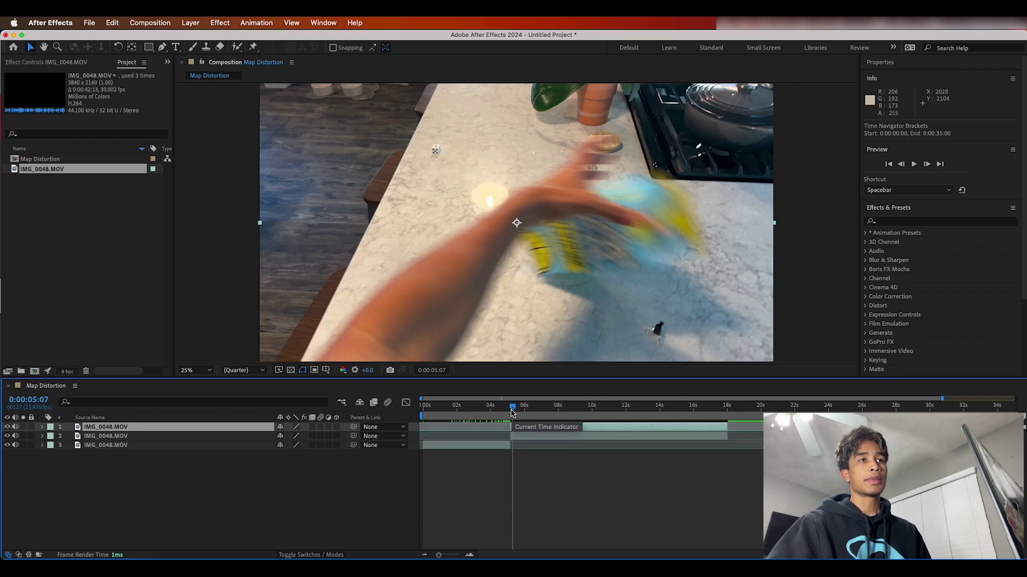
drag(512, 409, 583, 420)
Split the top clip copy at the playhead, delete the leftover piece, and slide it earlier
click(541, 440)
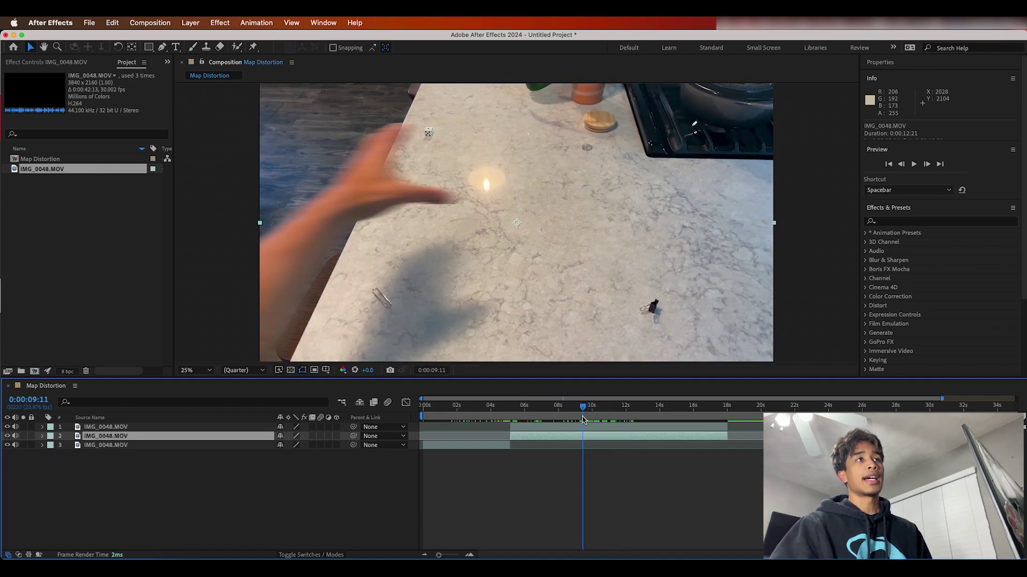
click(590, 429)
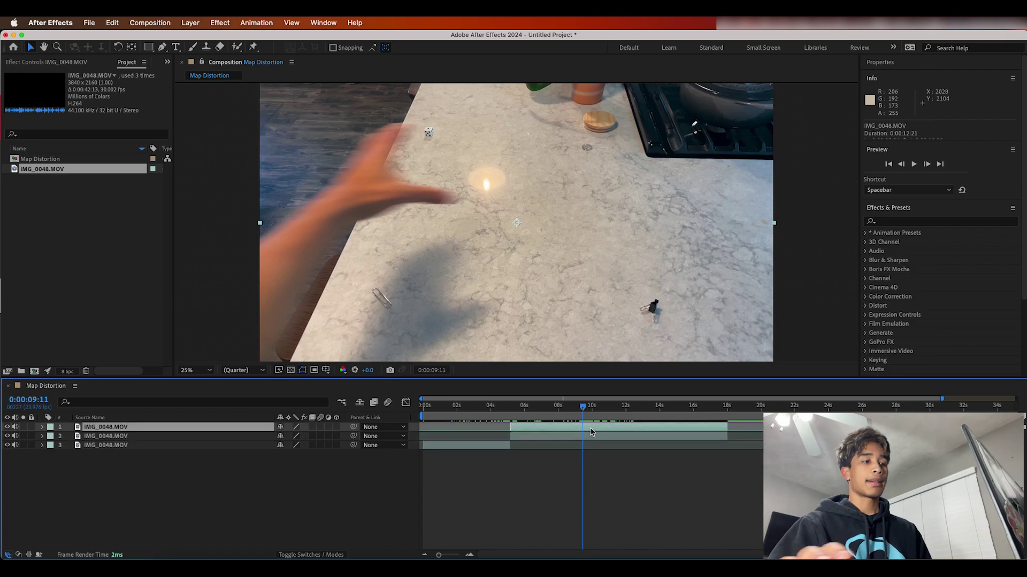
key(super+shift+d)
click(574, 438)
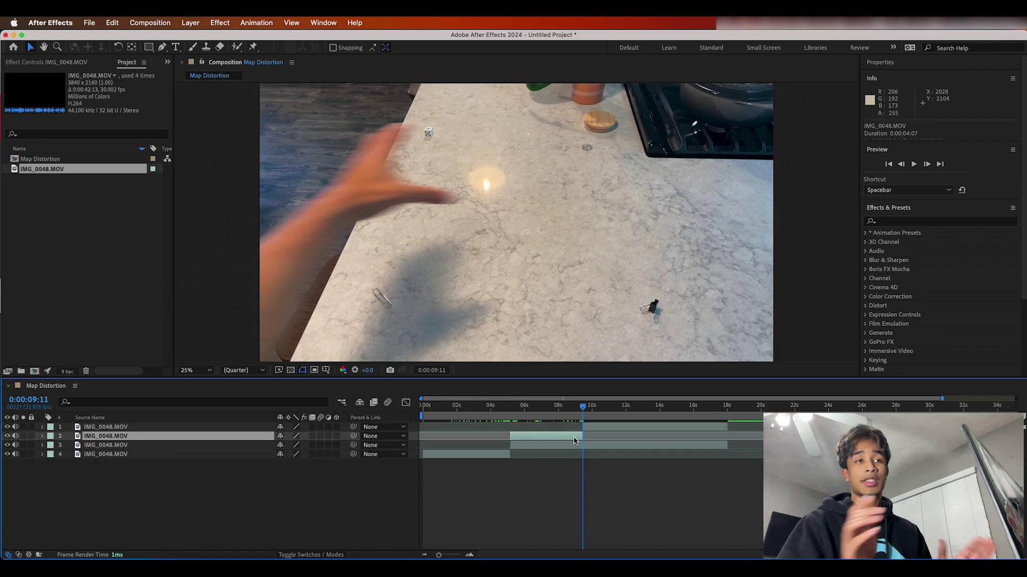
key(Delete)
click(607, 428)
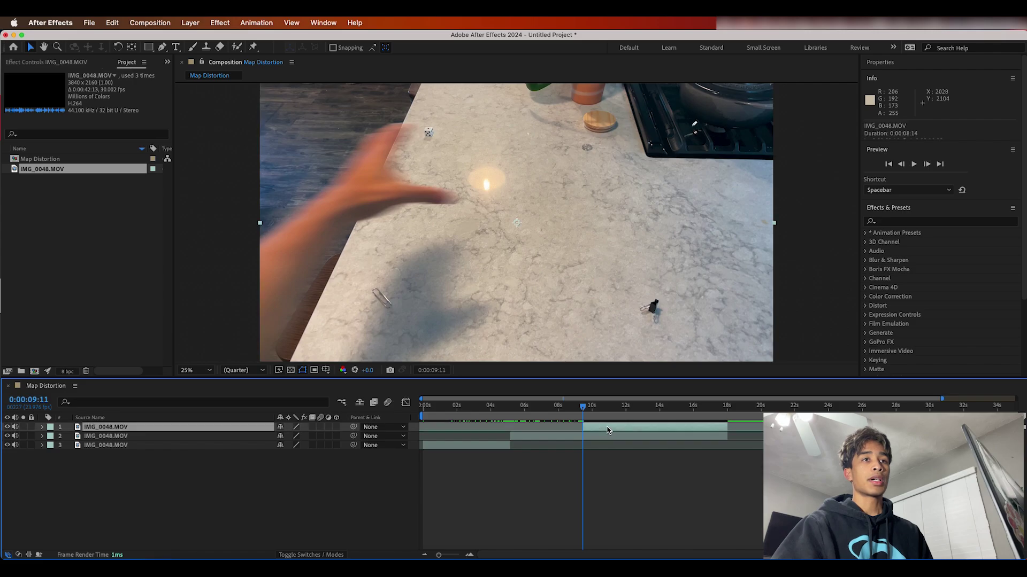
drag(606, 430, 534, 431)
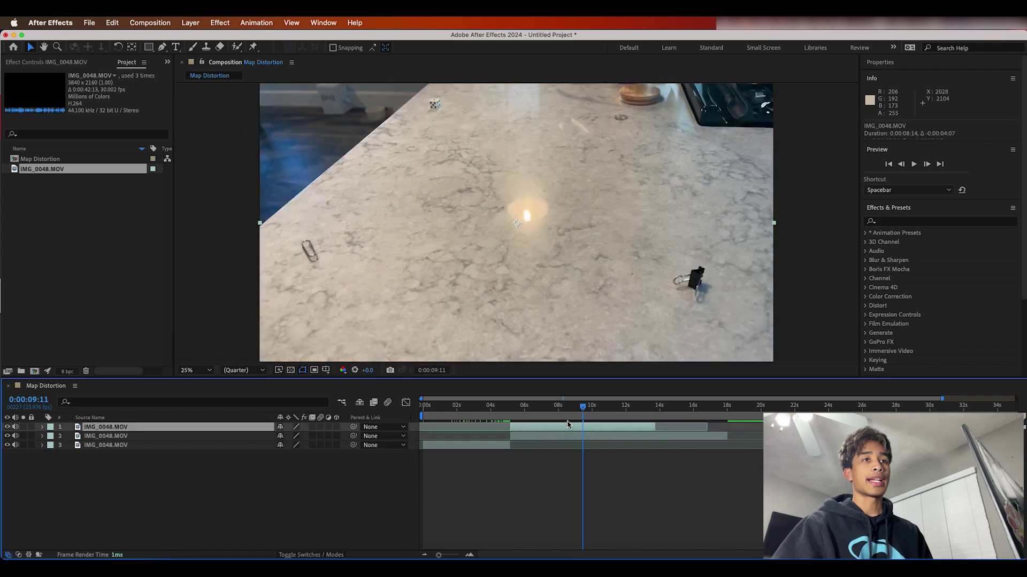
Preview the layered clips and step frame by frame around 0:00:05:04 to check the cut
click(504, 421)
key(space)
key(equal)
key(equal)
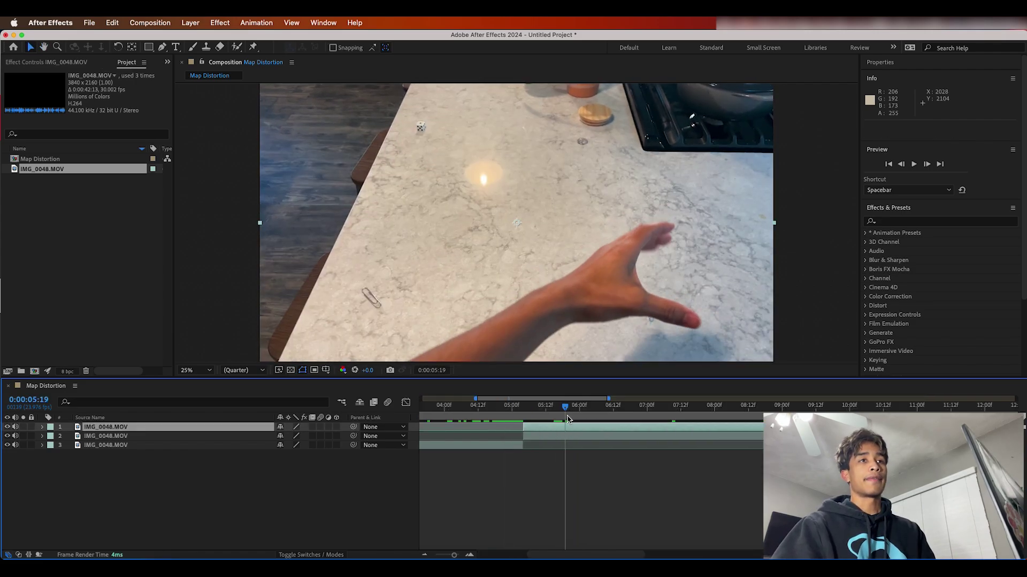
key(space)
drag(506, 407, 542, 409)
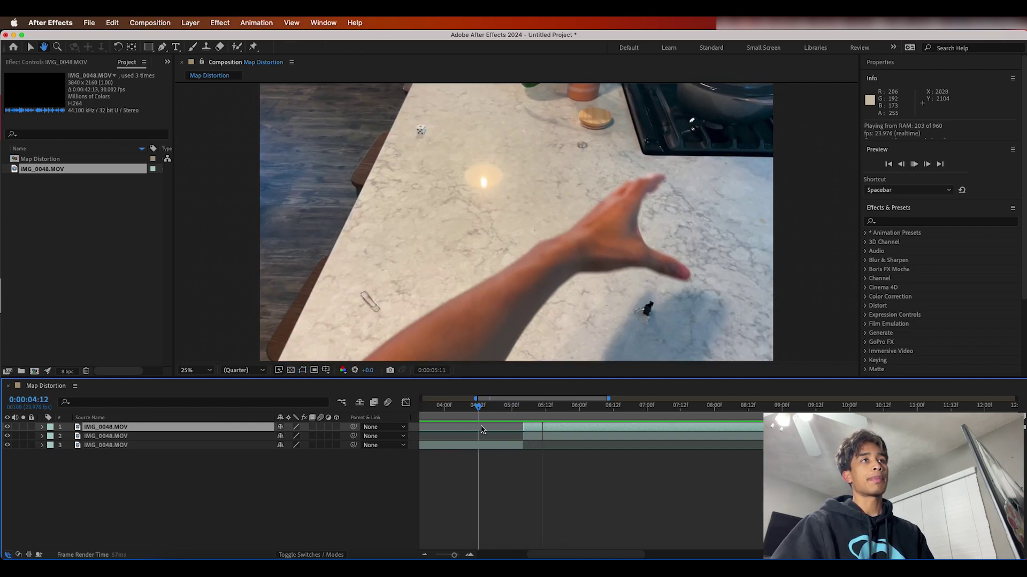
key(equal)
key(Page_Up)
key(Page_Up)
key(Page_Up)
key(Page_Up)
key(Page_Up)
key(Page_Up)
key(Page_Up)
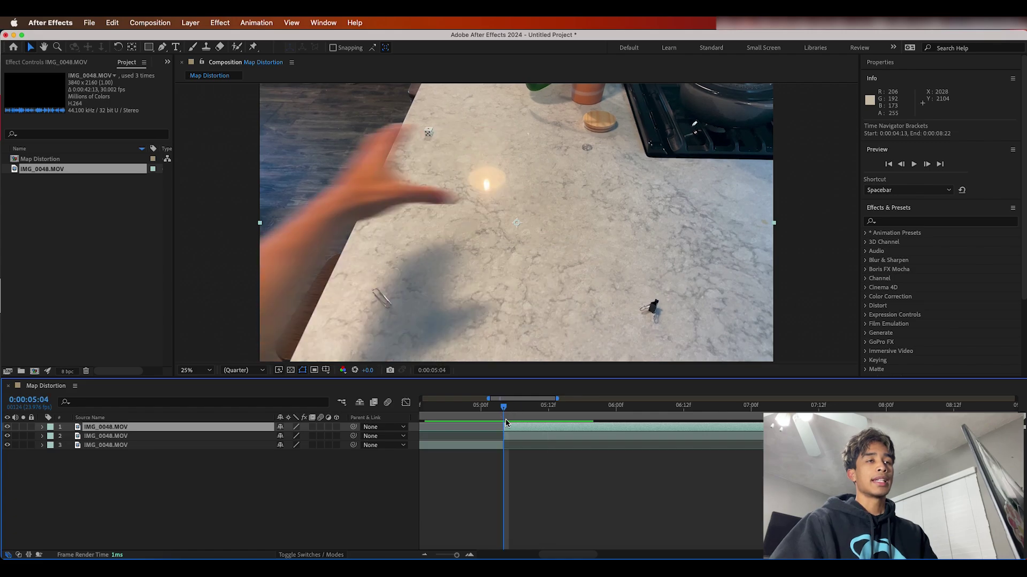
drag(505, 409, 510, 407)
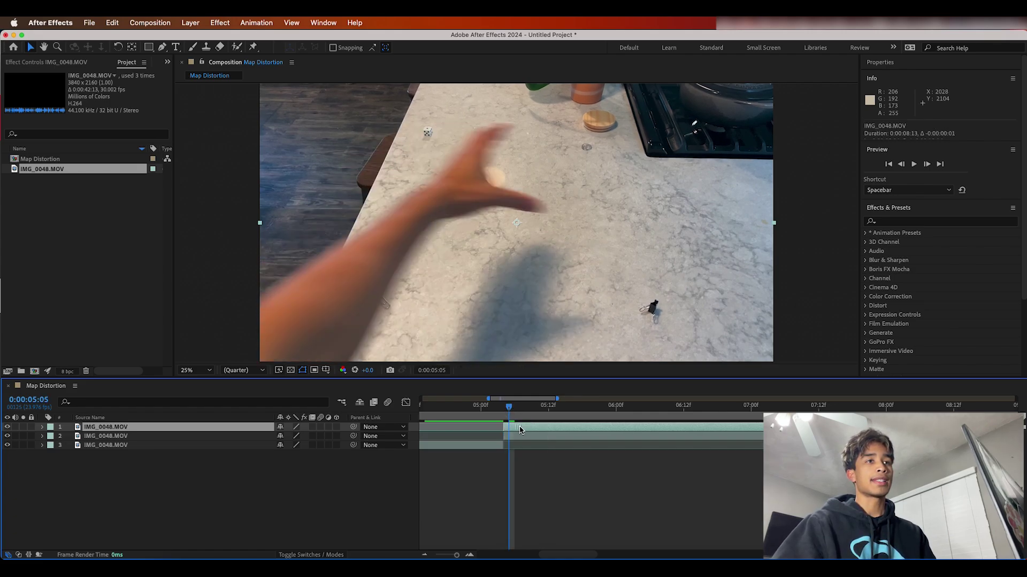
drag(508, 411, 500, 412)
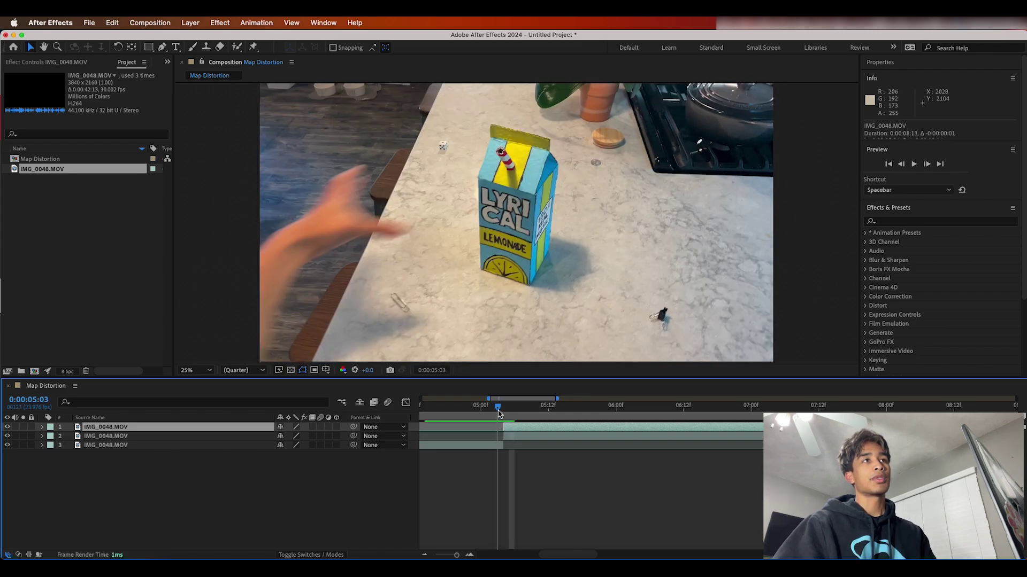
mouse_move(499, 412)
mouse_down()
mouse_move(626, 421)
mouse_move(508, 422)
mouse_up()
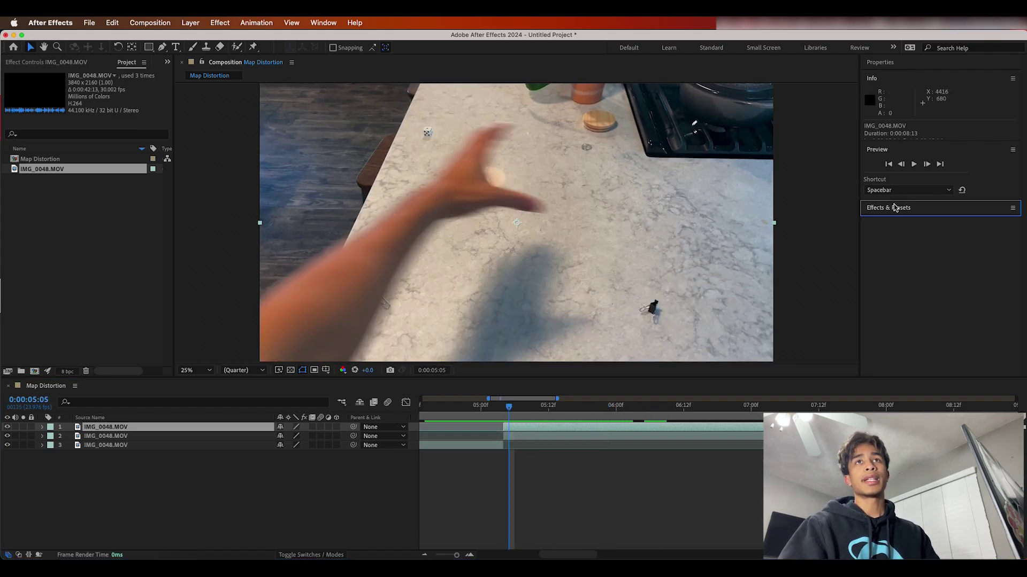
Switch to the All Panels workspace and run Track Camera on the top IMG_0048.MOV layer
click(328, 23)
mouse_move(188, 47)
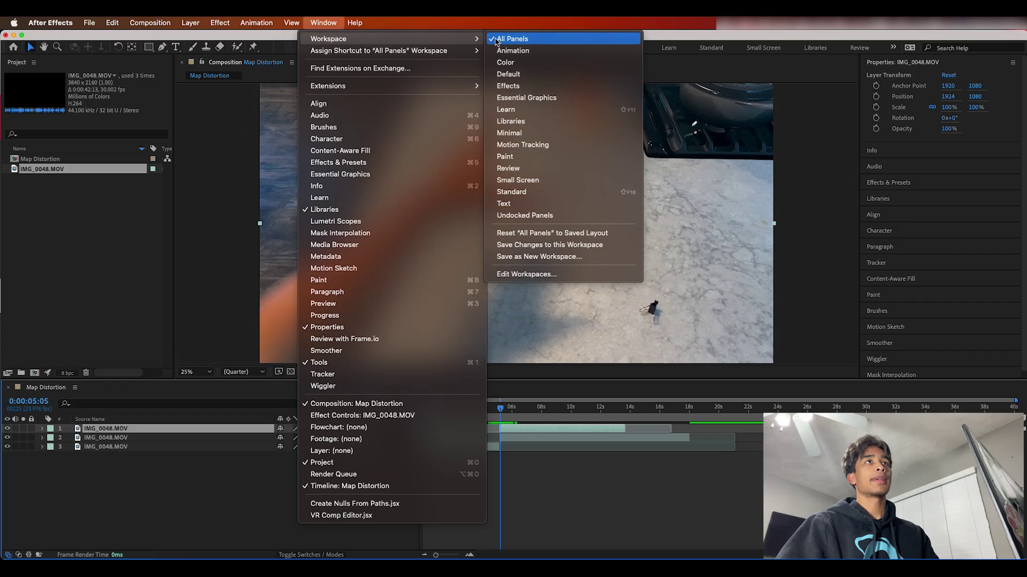
click(481, 43)
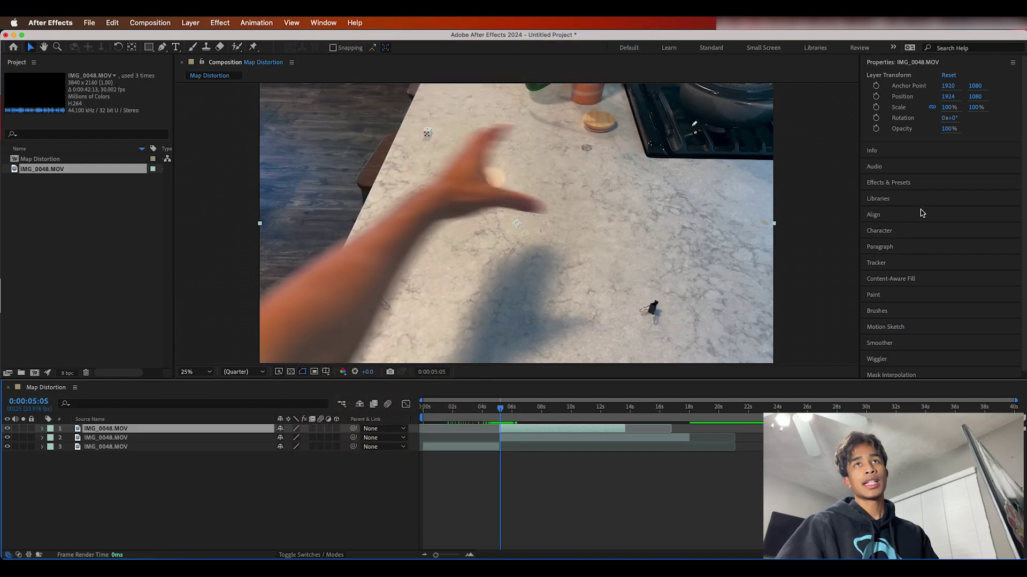
click(900, 265)
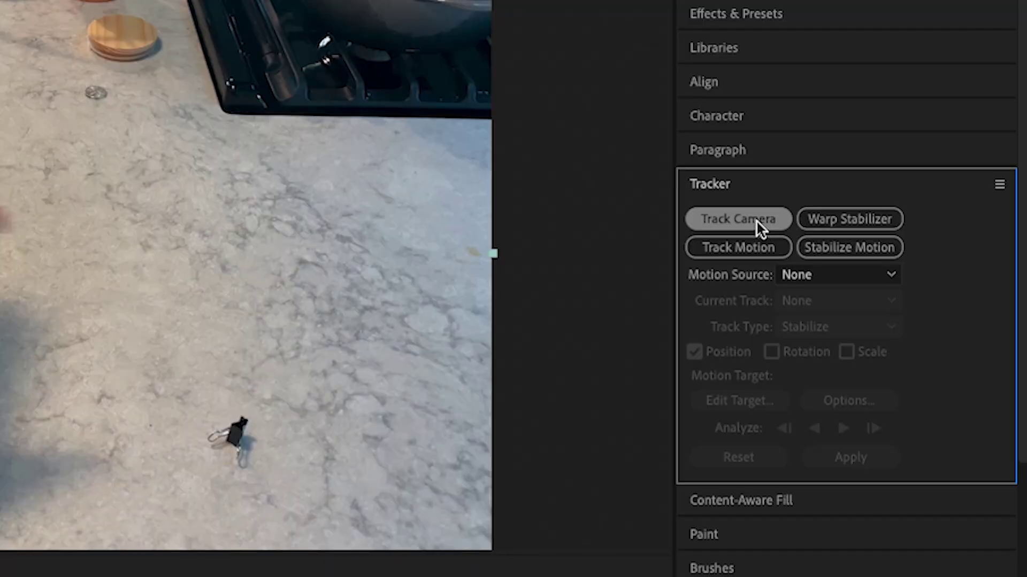
click(899, 280)
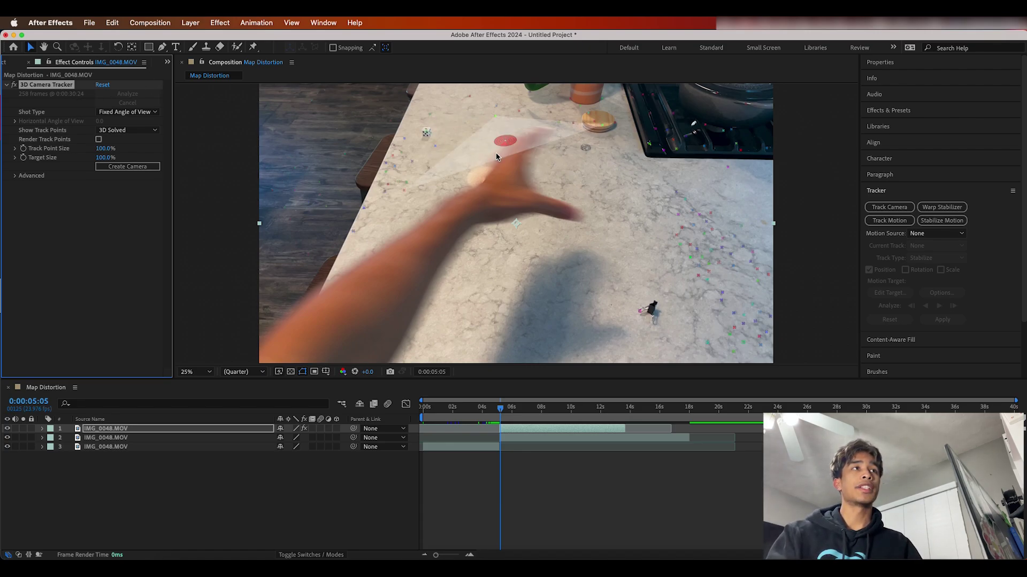
Set the viewer zoom to 25% and pick track points on the counter near the binder clip
key(period)
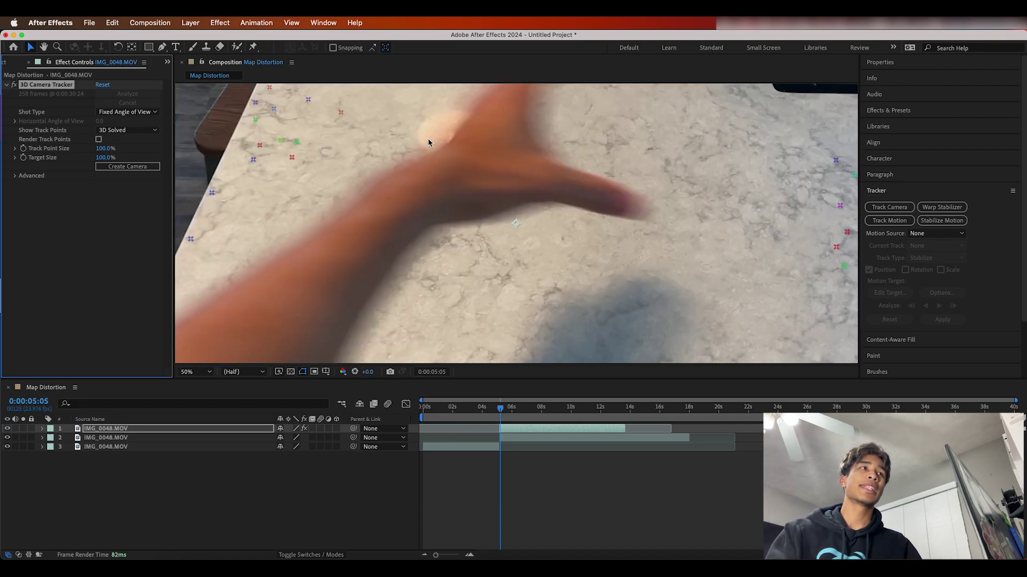
key(comma)
key(comma)
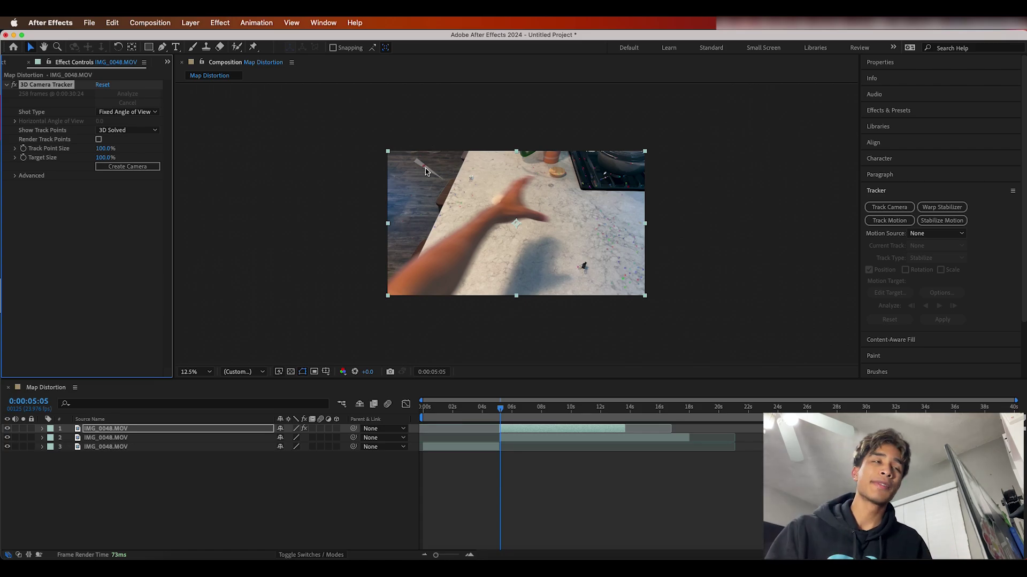
key(period)
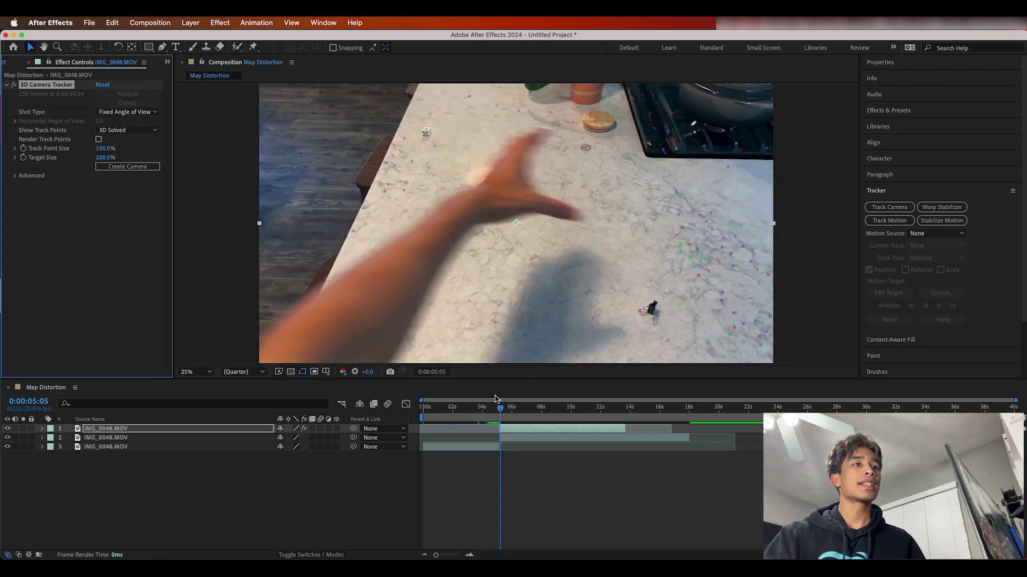
drag(501, 408, 525, 410)
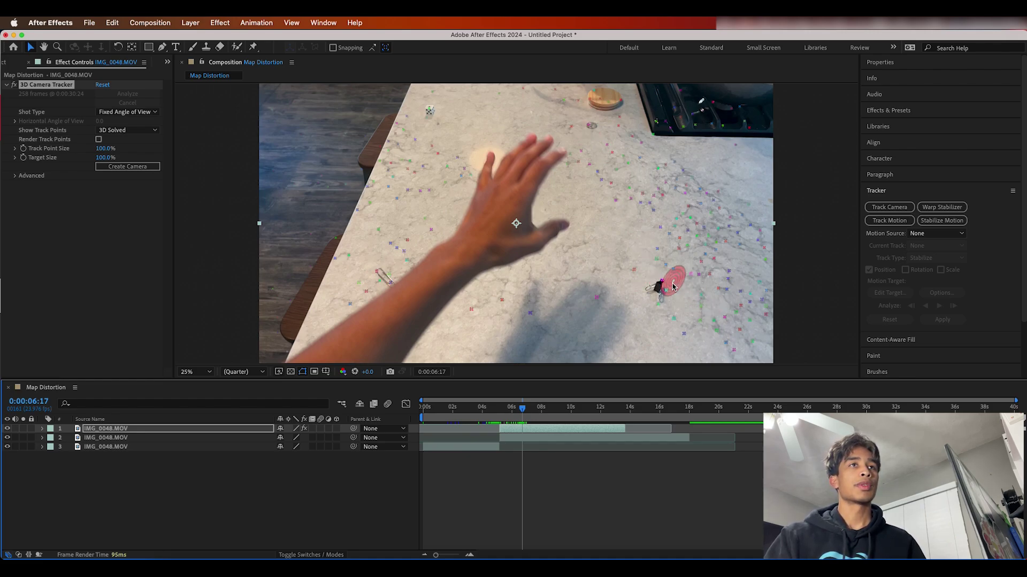
click(662, 283)
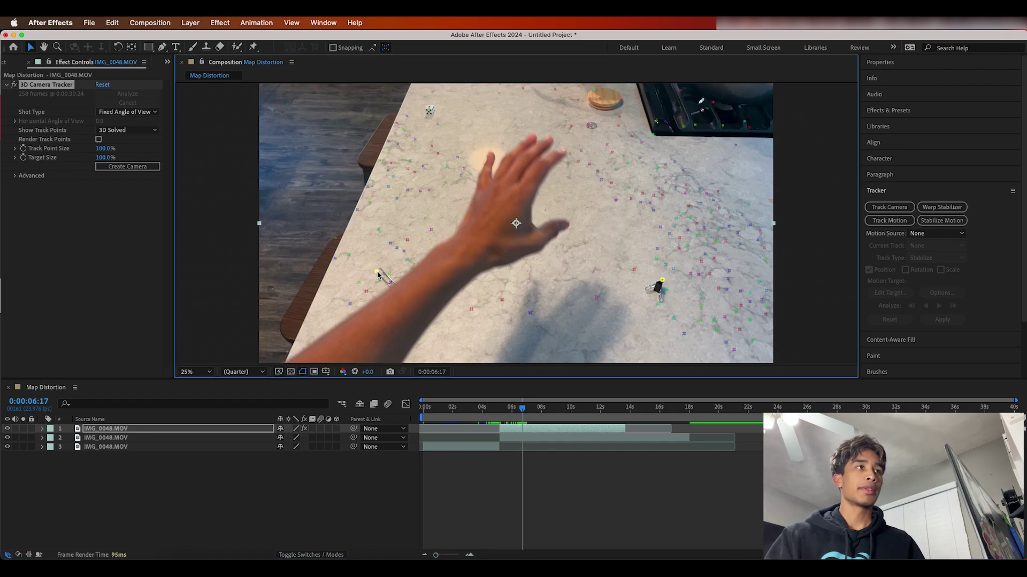
shift+click(430, 111)
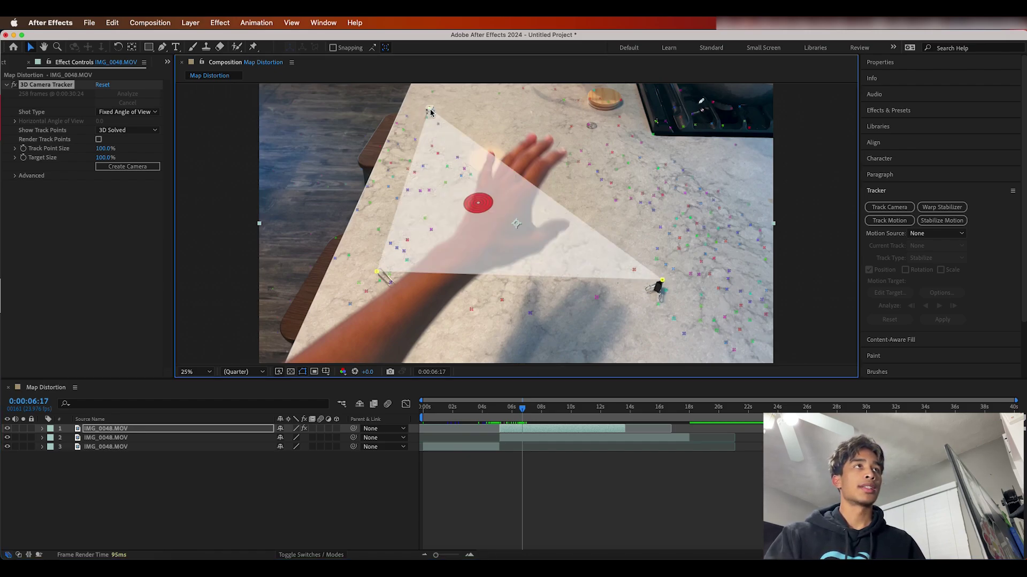
shift+click(588, 129)
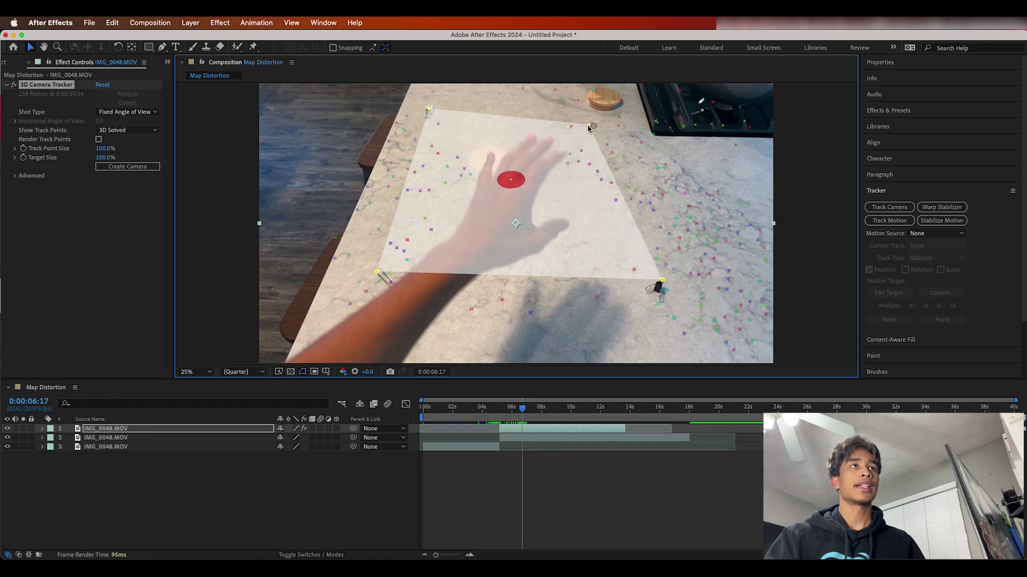
At another frame, select four tabletop track points to form a target plane and bring up its options
drag(513, 409, 550, 408)
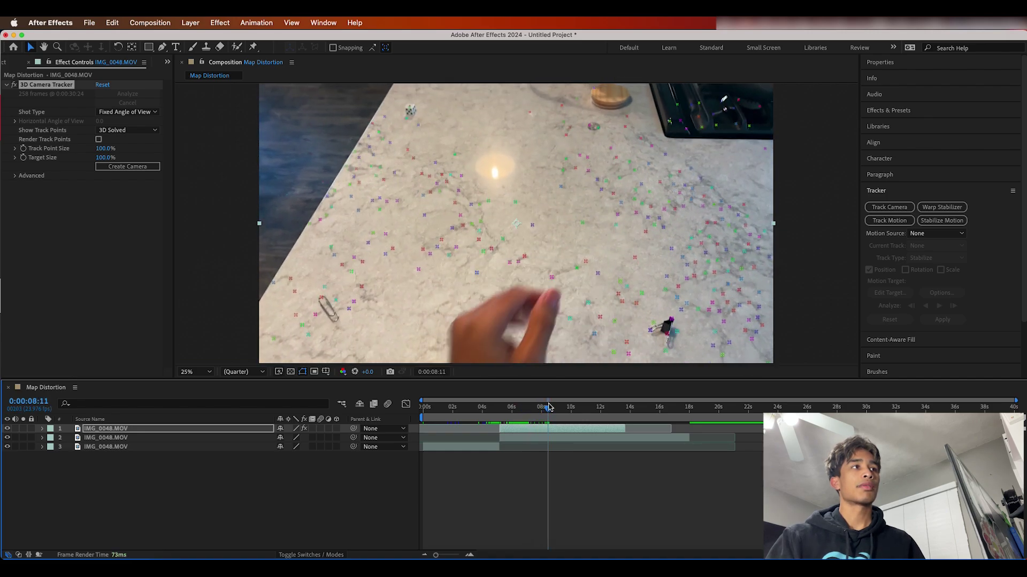
click(672, 320)
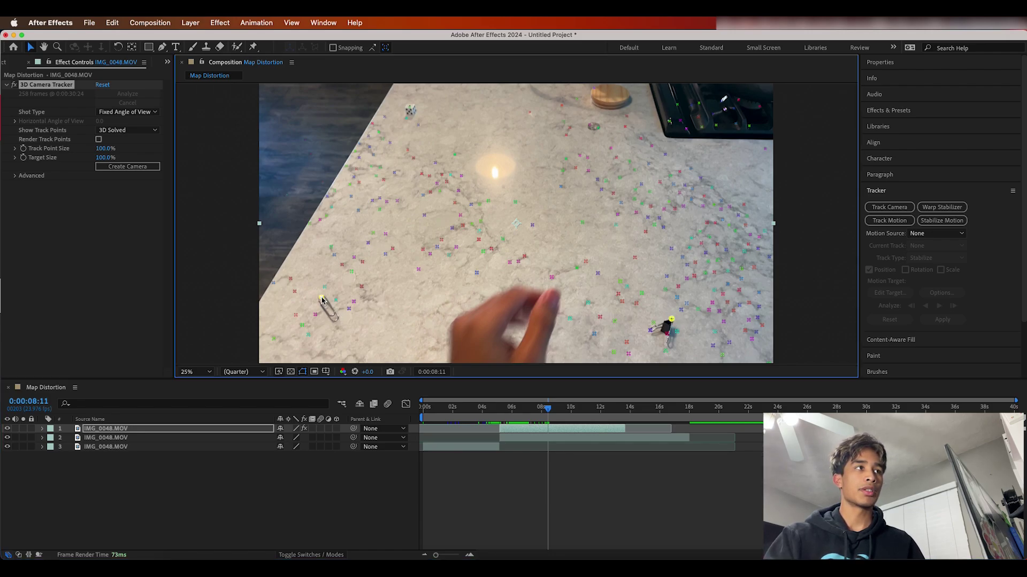
shift+click(410, 110)
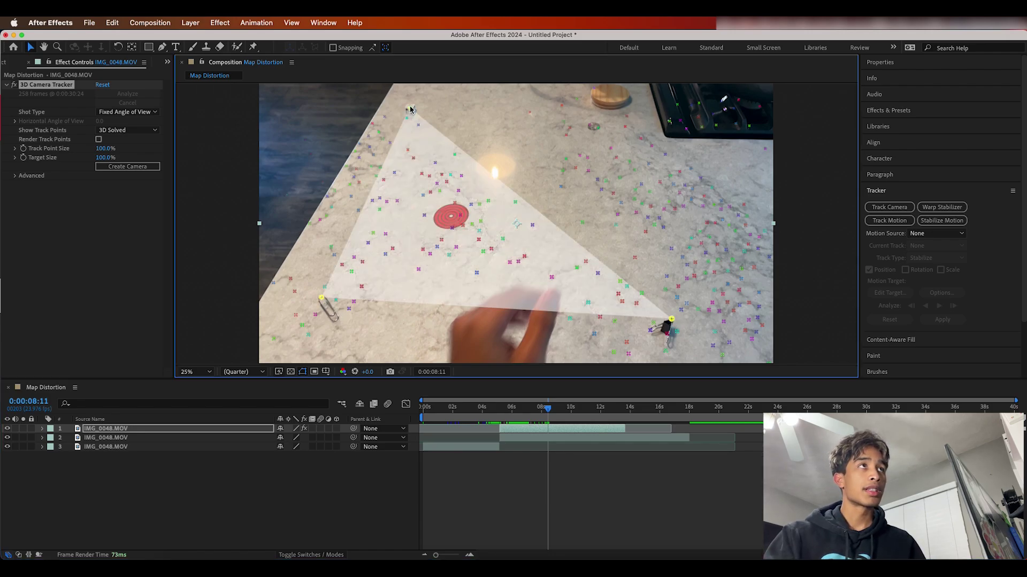
shift+click(599, 130)
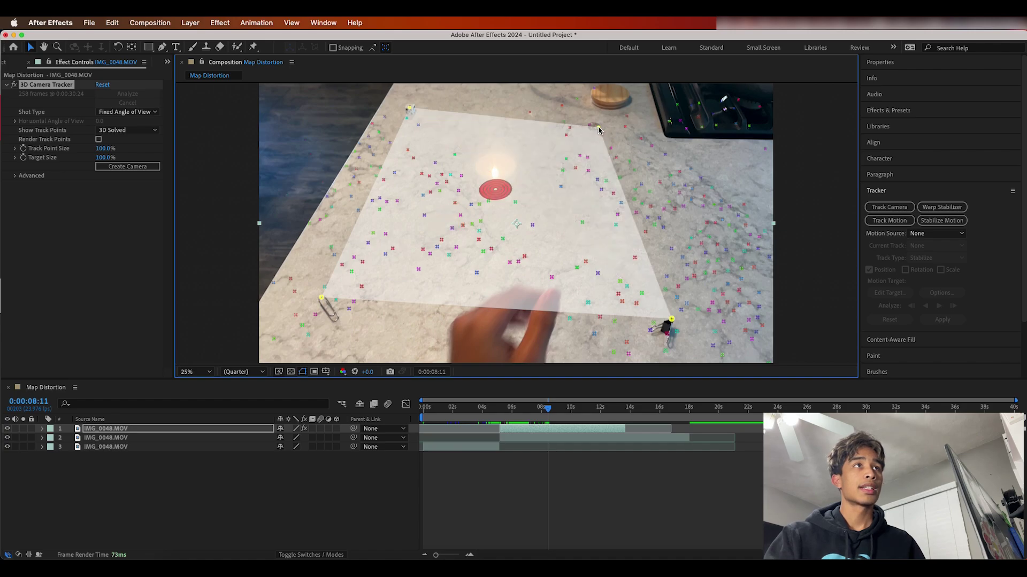
right_click(496, 197)
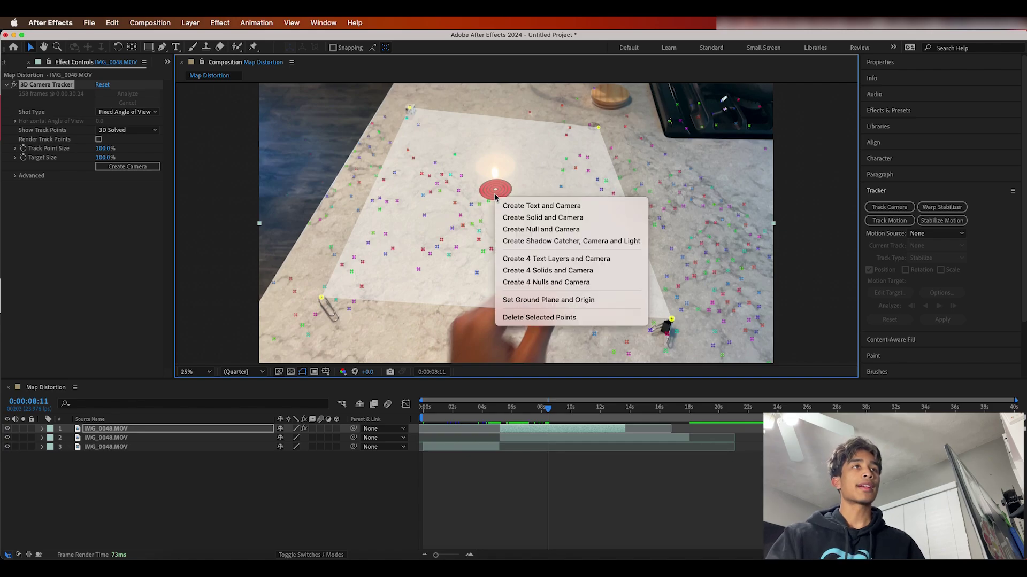
Reselect four tabletop track points at 0:00:07:09 and create Track Solid 1 with a 3D Tracker Camera
click(524, 218)
drag(522, 423, 572, 409)
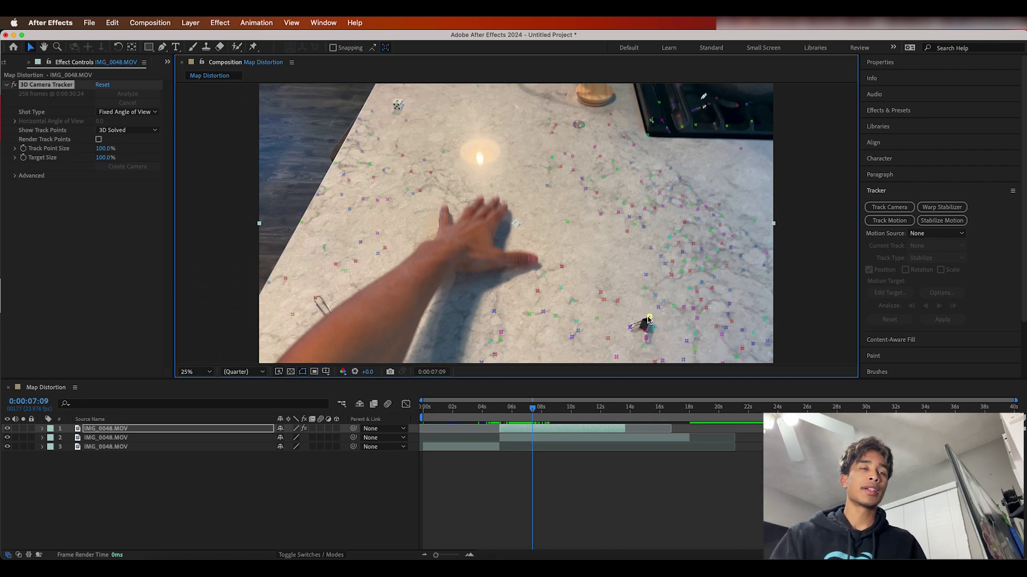
shift+click(397, 106)
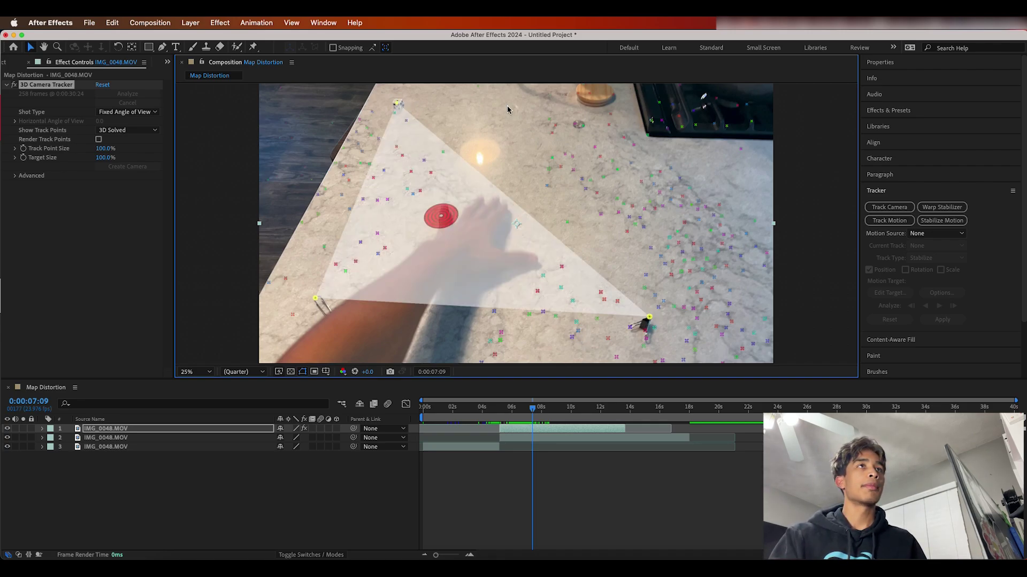
shift+click(576, 125)
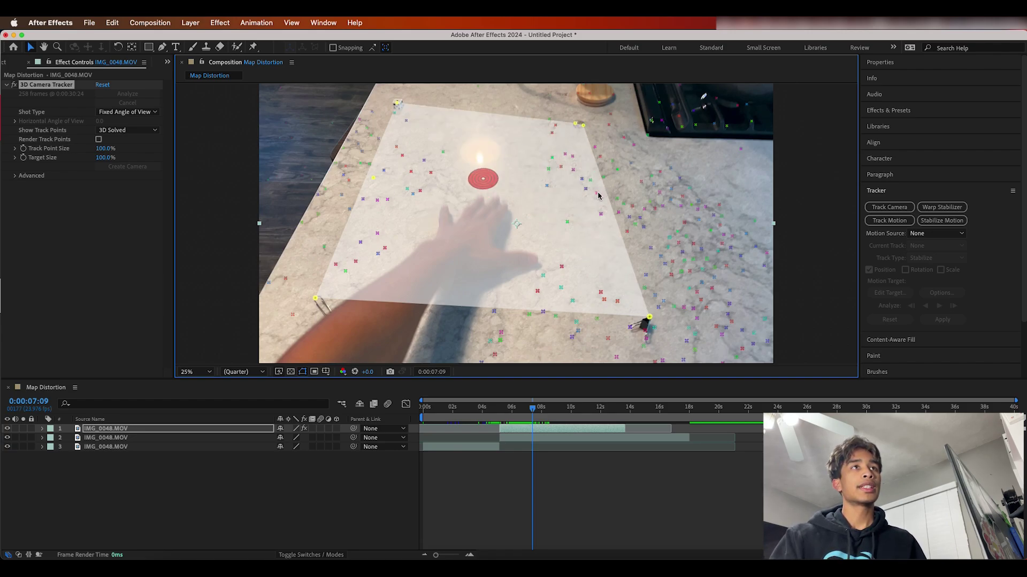
right_click(491, 184)
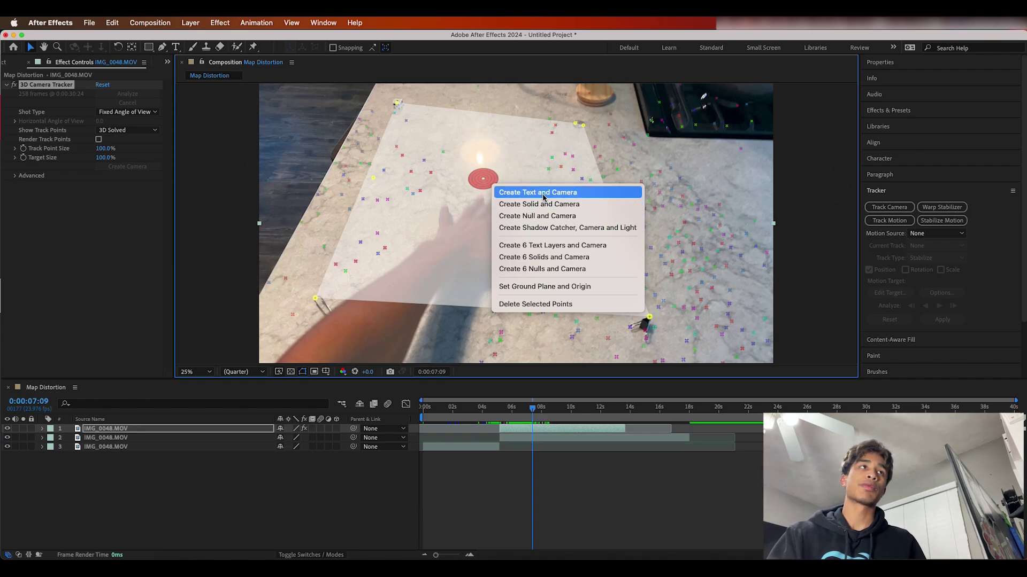
key(Escape)
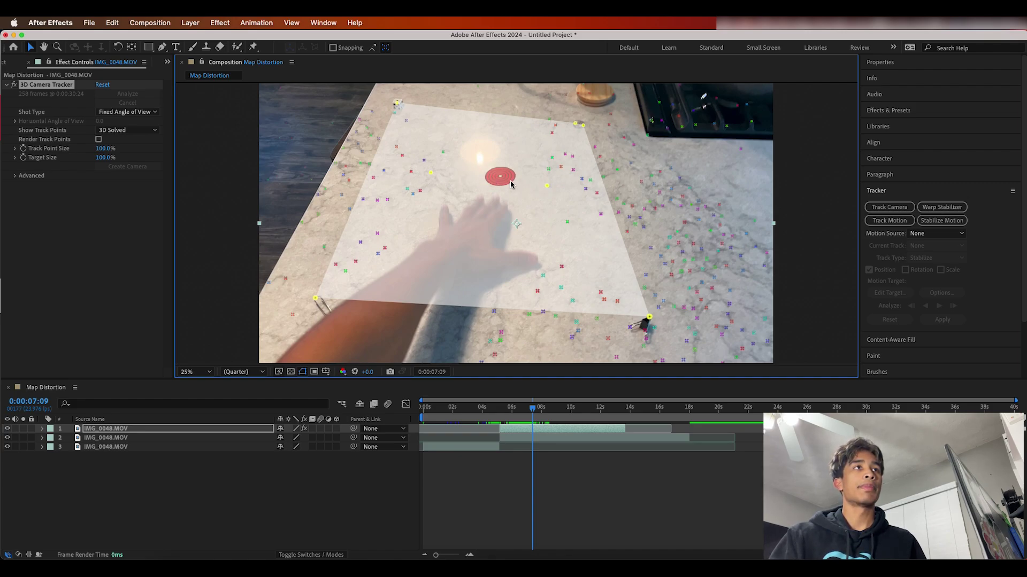
right_click(511, 185)
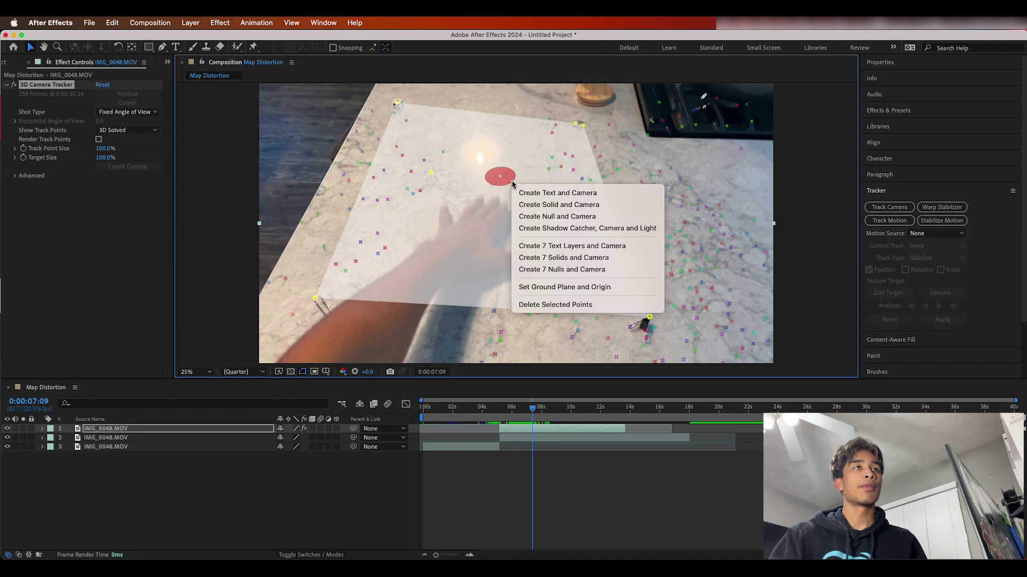
click(550, 205)
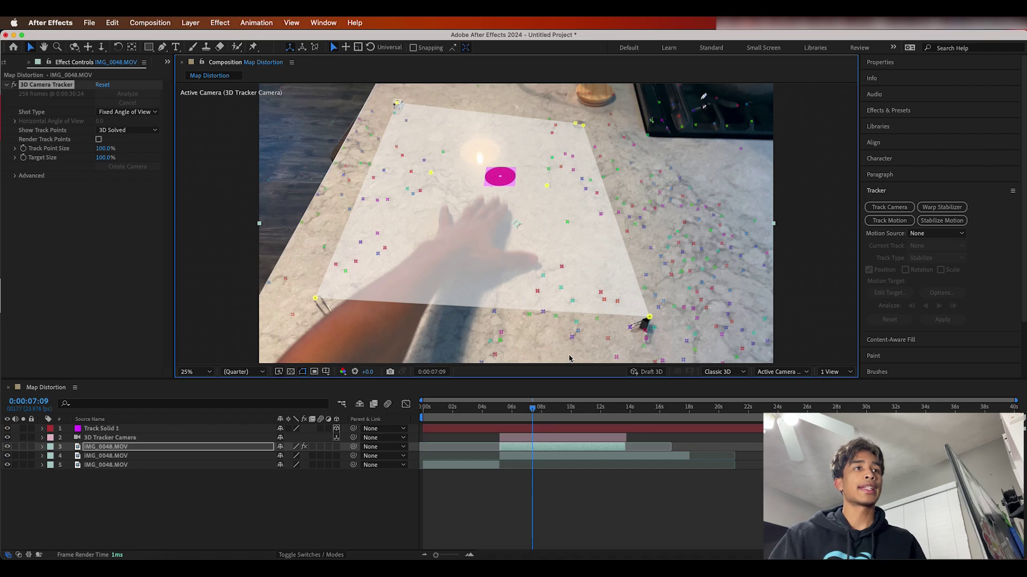
Preview the tracked solid up to 0:00:12:00 and trim layer 4's out-point earlier
drag(532, 409, 573, 412)
key(space)
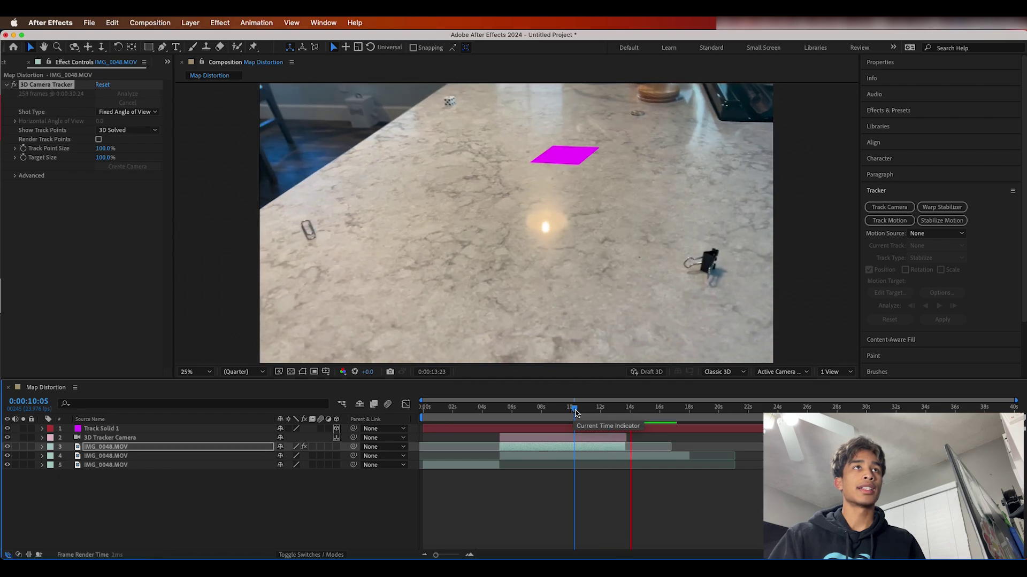
click(601, 409)
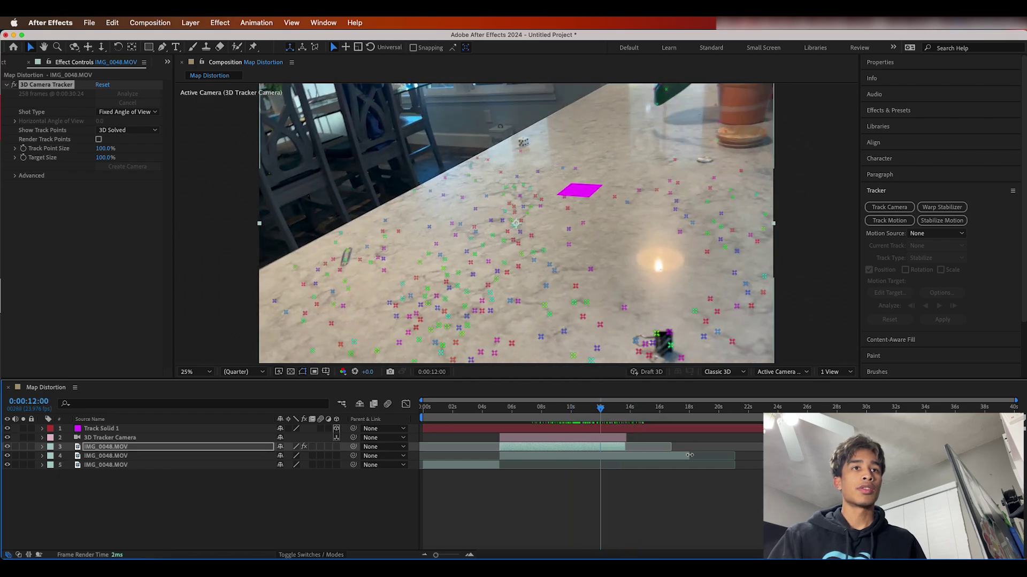
click(645, 455)
drag(645, 455, 626, 455)
drag(600, 409, 564, 409)
Scale the magenta Track Solid 1 up across the countertop and preview it
click(545, 429)
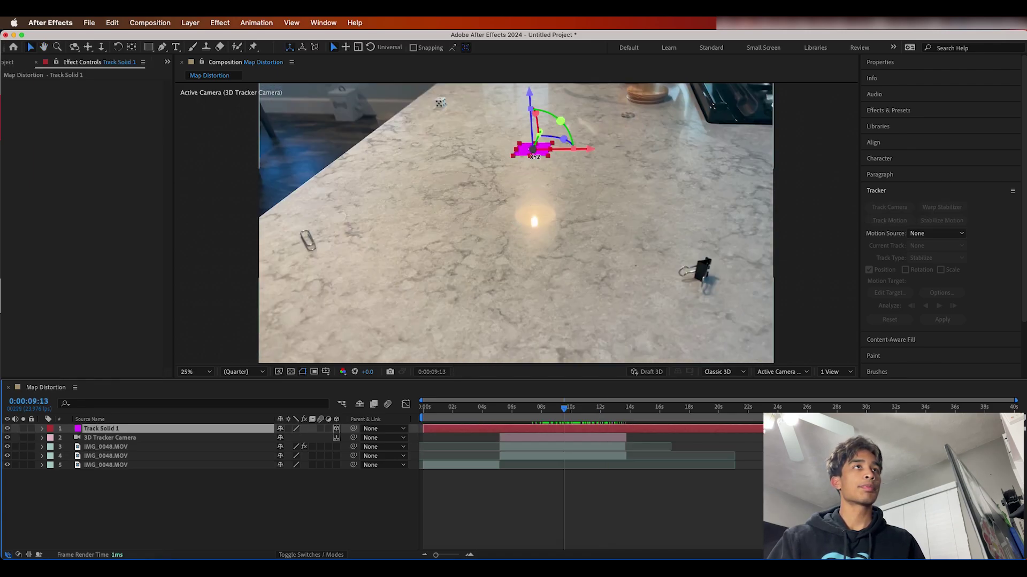
drag(531, 159, 521, 215)
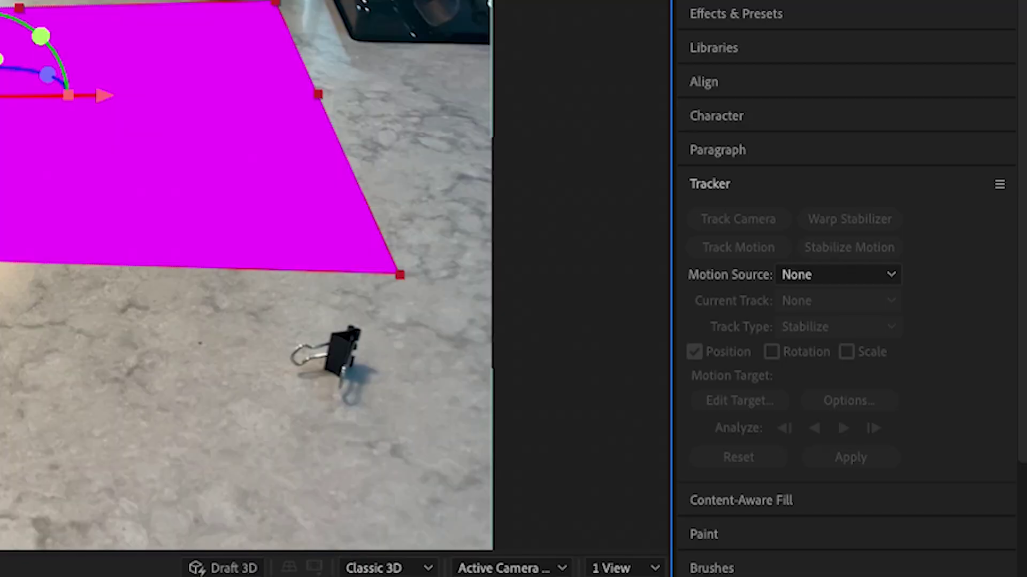
key(space)
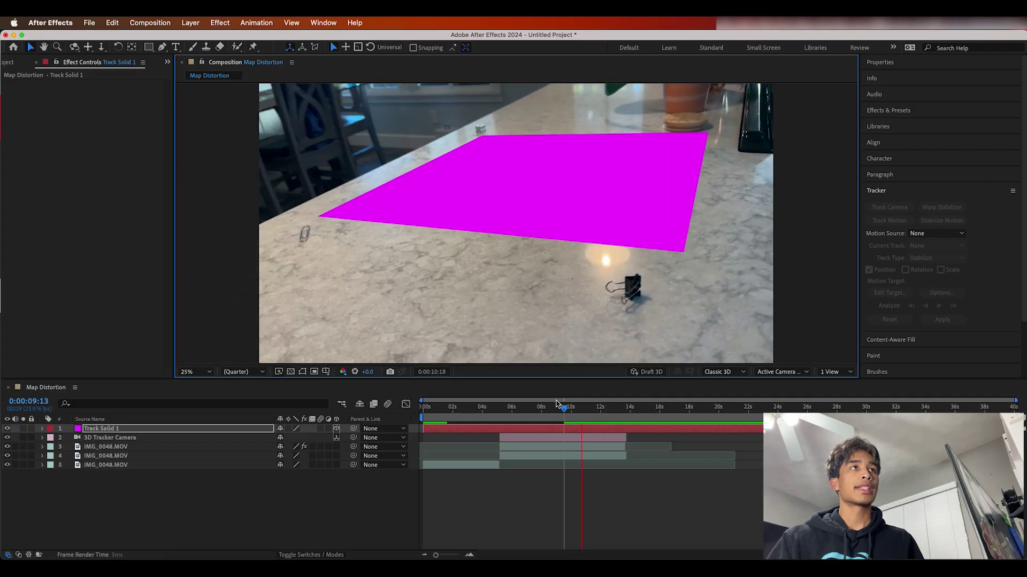
key(space)
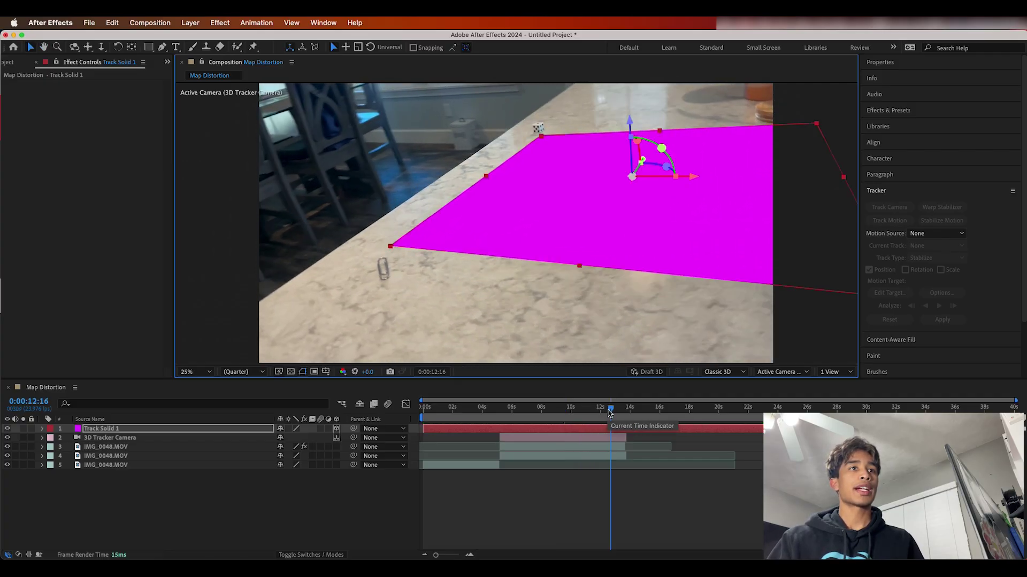
Trim Track Solid 1's in-point later and return to where the lemonade carton appears
click(571, 421)
key(super+5)
drag(571, 421, 524, 423)
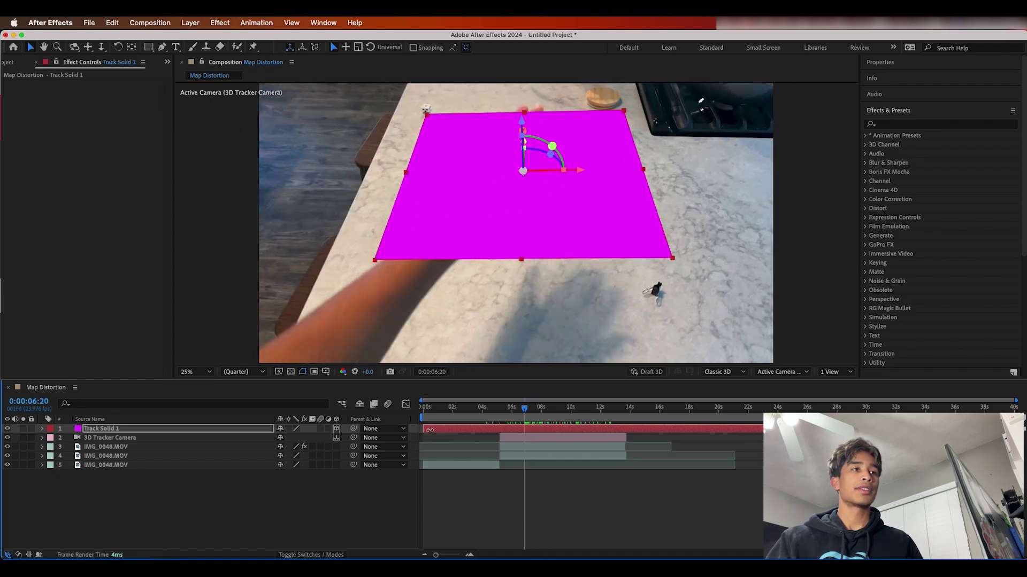
drag(430, 430, 465, 430)
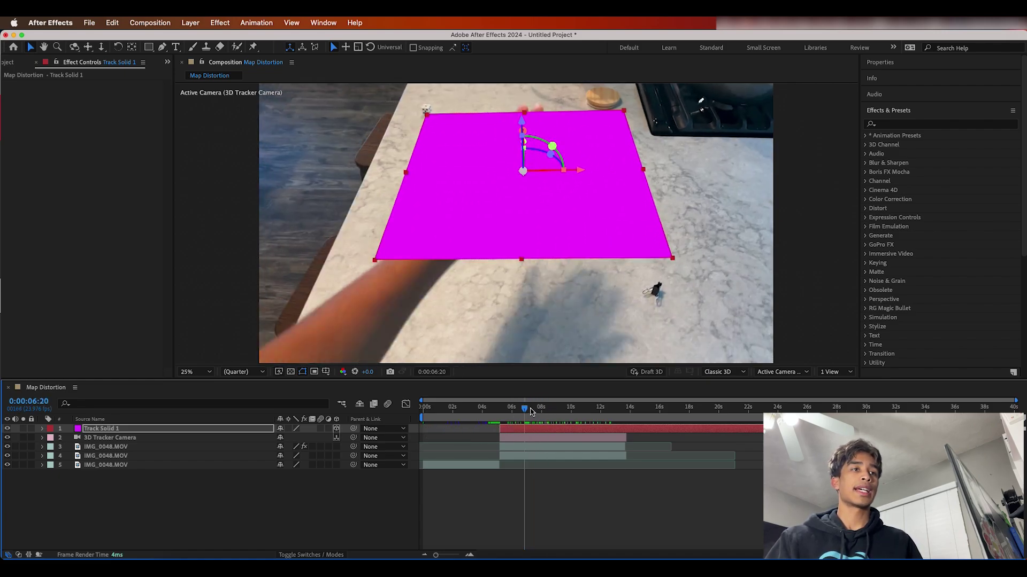
drag(531, 410, 490, 415)
Select layer 4 at 0:00:05:04 and hide Track Solid 1 and the layer 3 clip copy
click(509, 460)
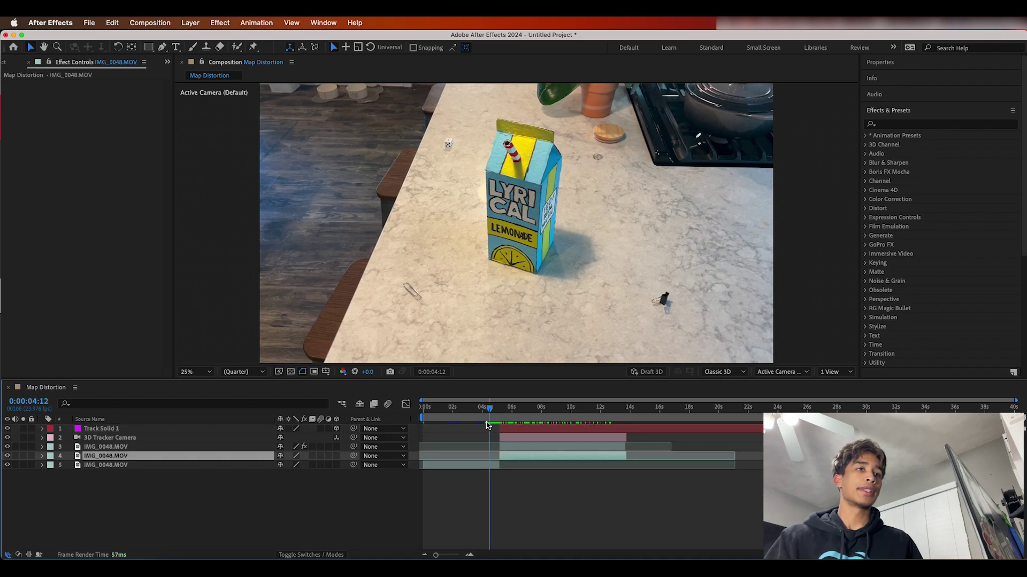
drag(492, 408, 499, 408)
scroll(508, 409, up, 5)
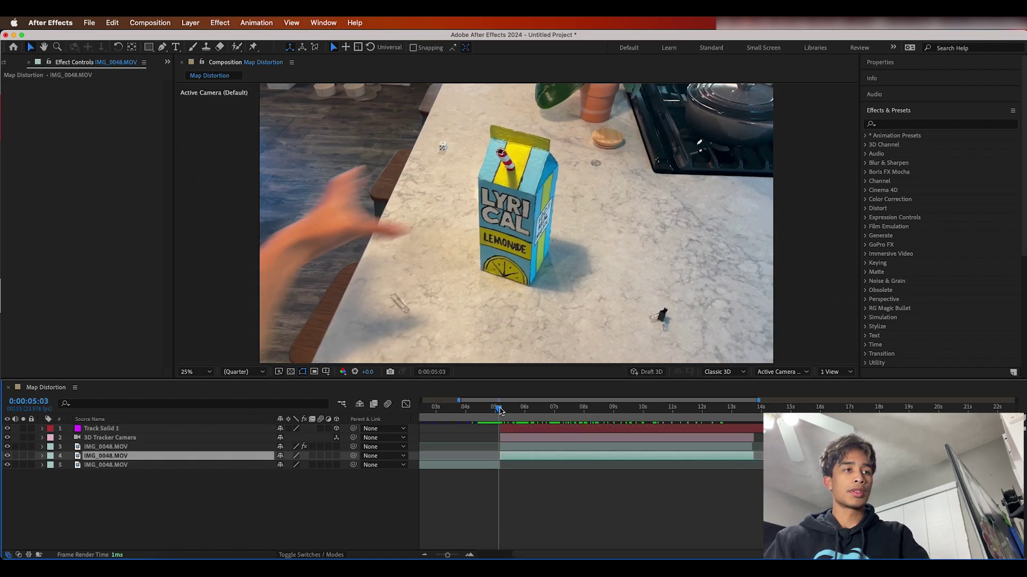
click(510, 409)
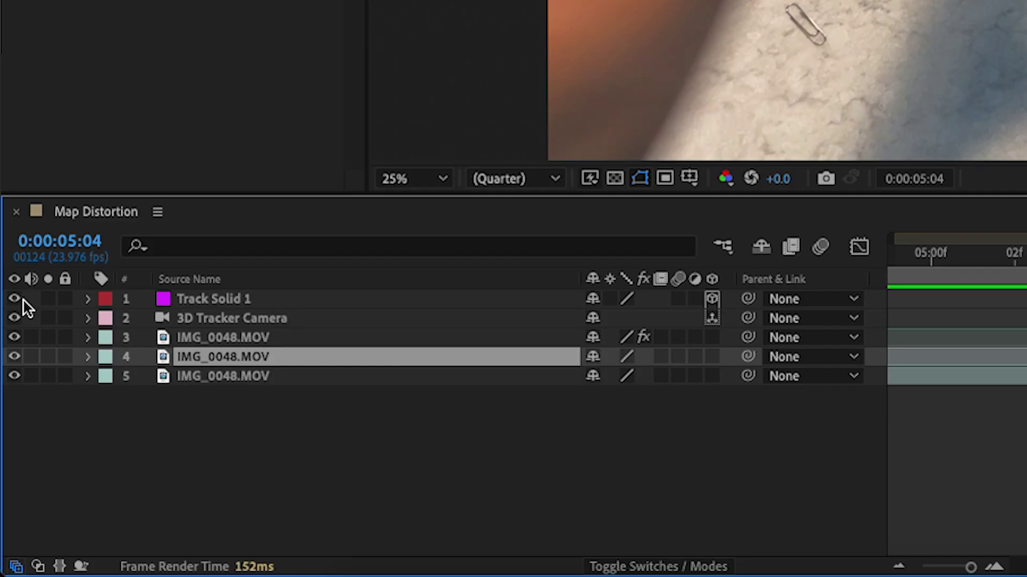
click(7, 429)
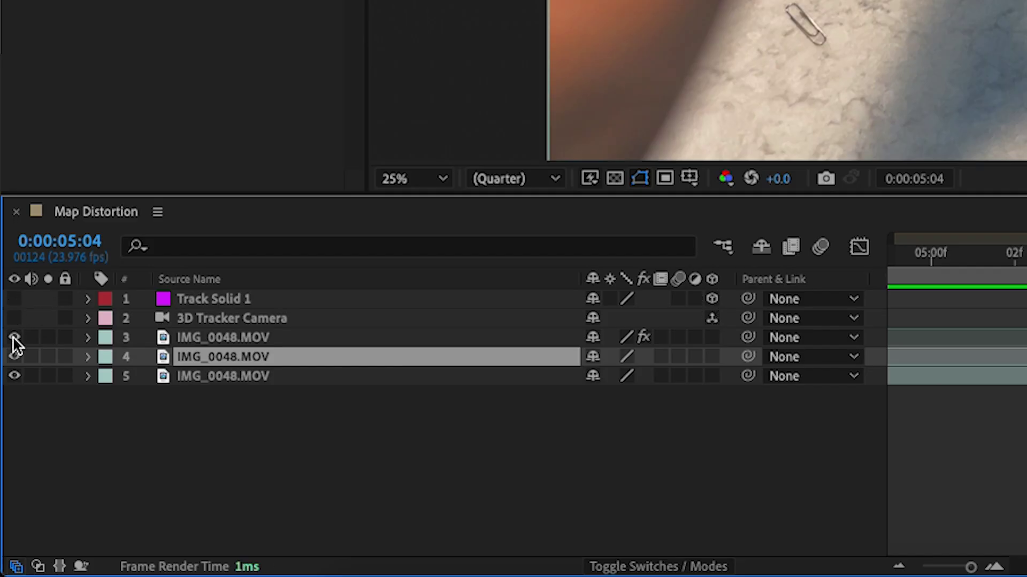
click(12, 335)
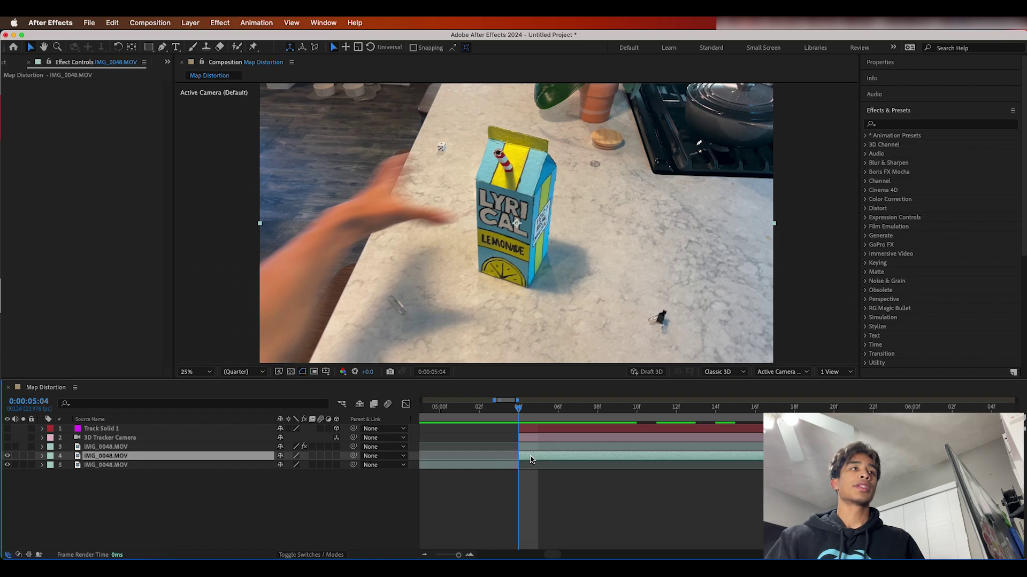
Apply Time > Freeze Frame to layer 4 and scrub to confirm the hold
right_click(531, 459)
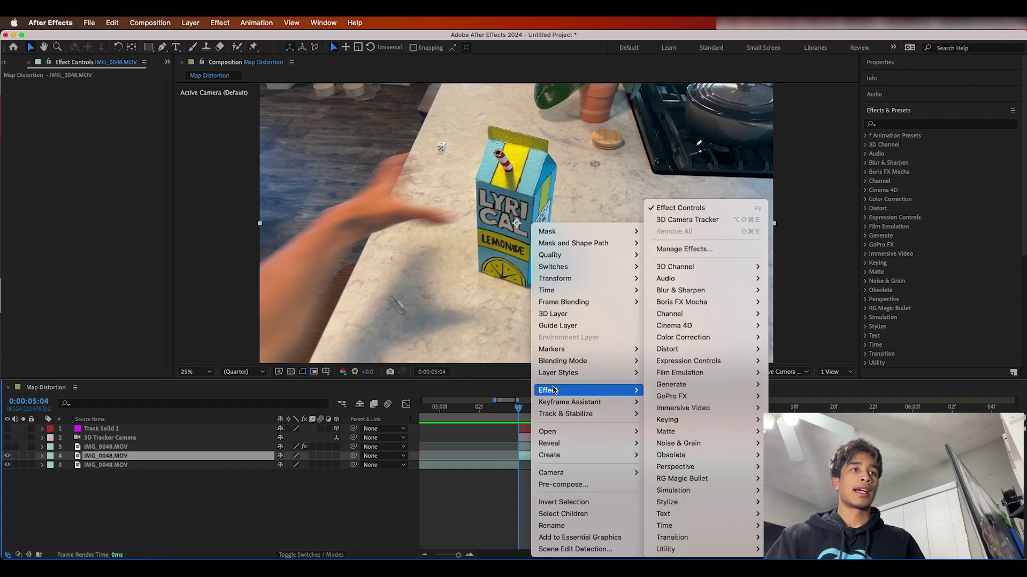
mouse_move(554, 290)
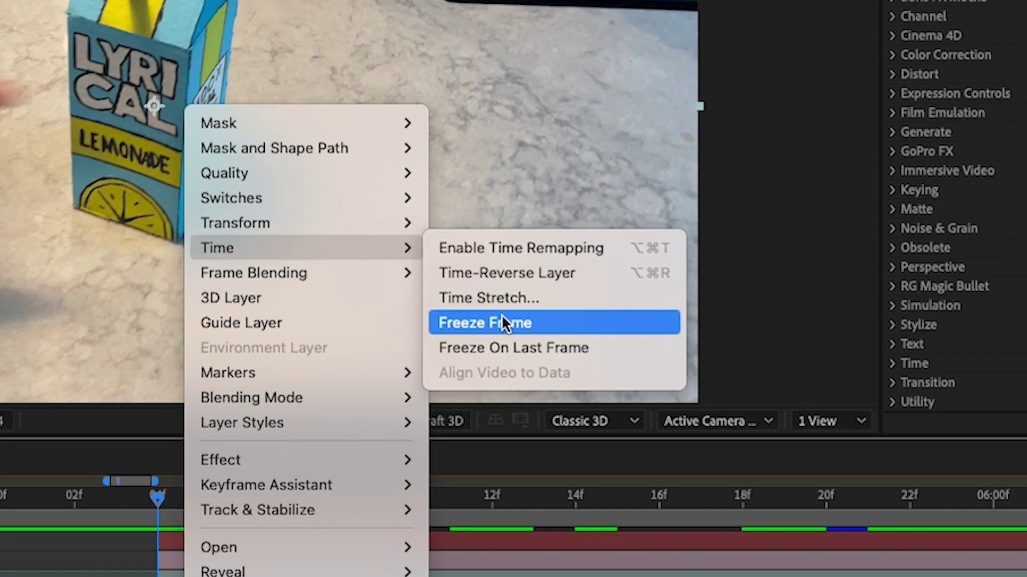
click(502, 321)
drag(158, 496, 373, 500)
drag(621, 409, 519, 408)
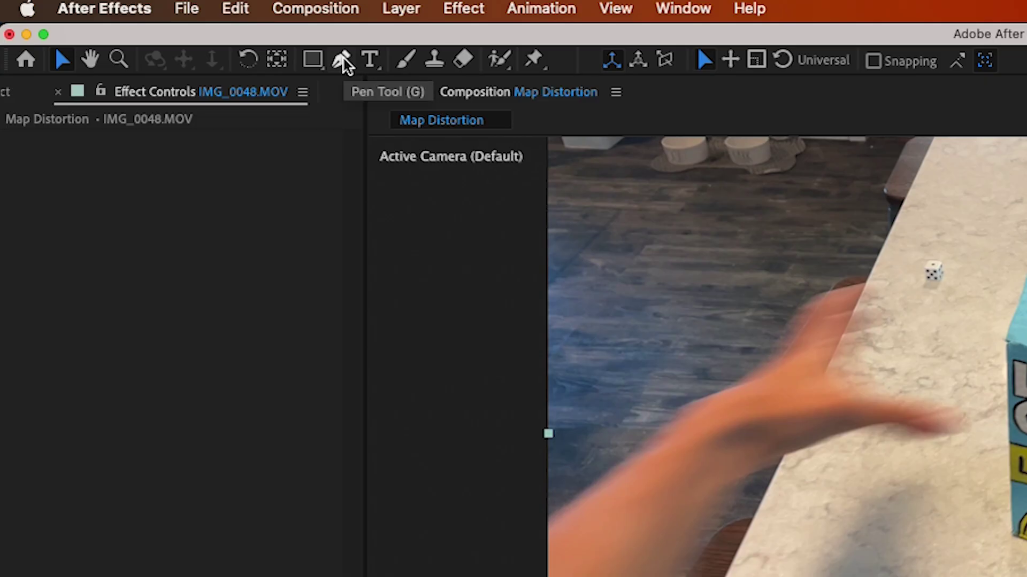
Draw a closed Pen mask around the lemonade carton on layer 4 and zoom to check its edges
click(343, 59)
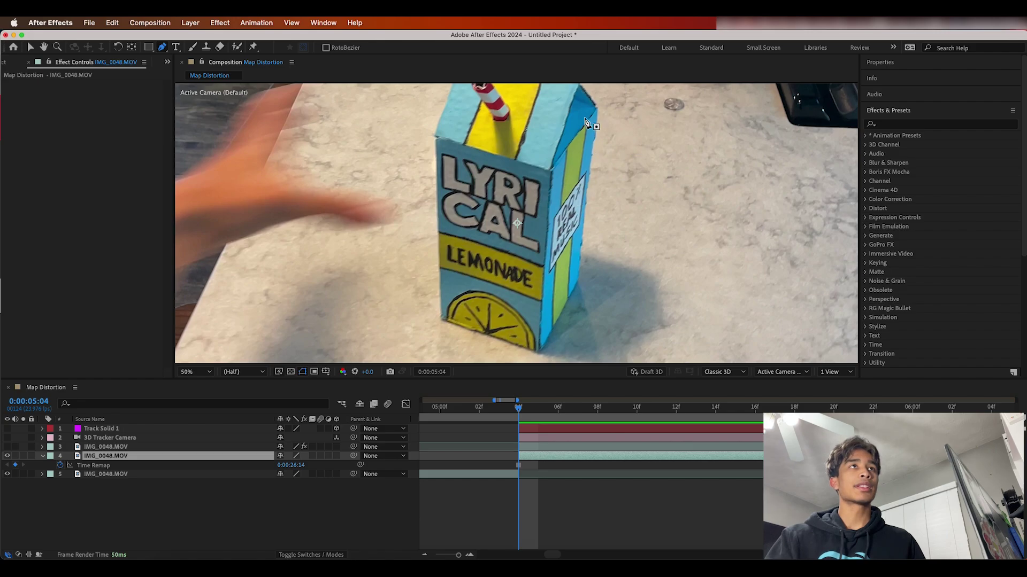
click(434, 136)
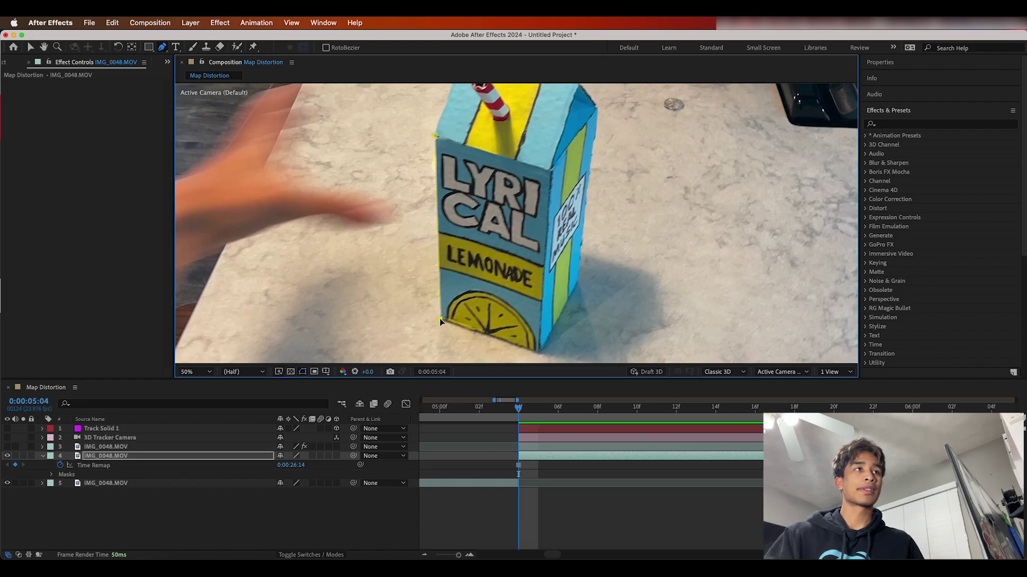
click(536, 352)
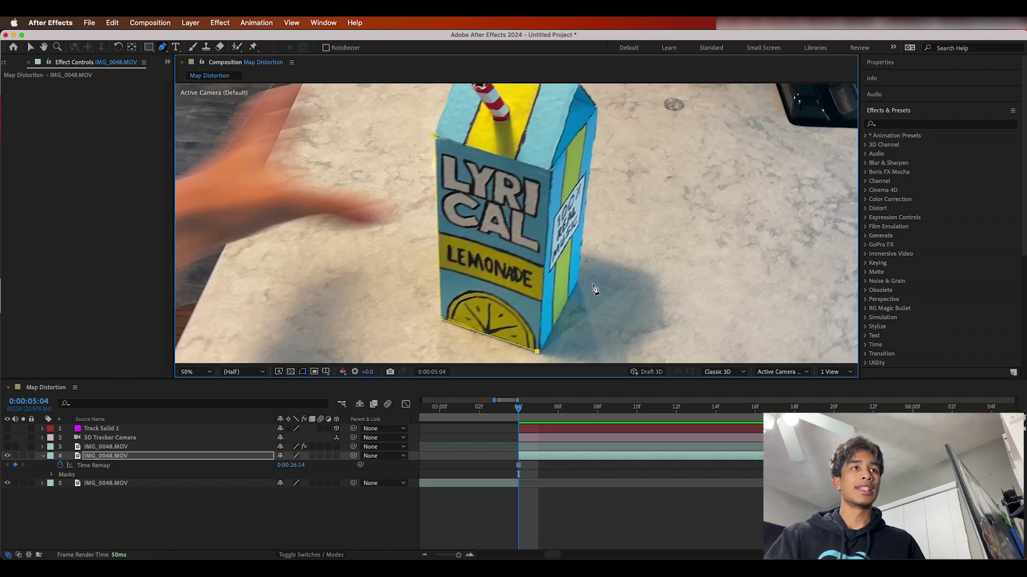
click(376, 188)
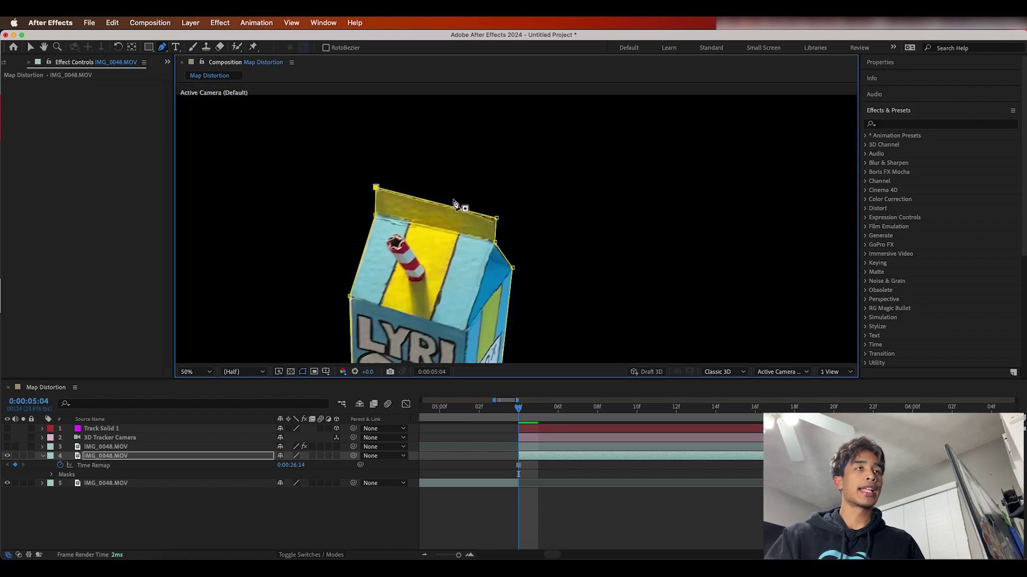
click(501, 244)
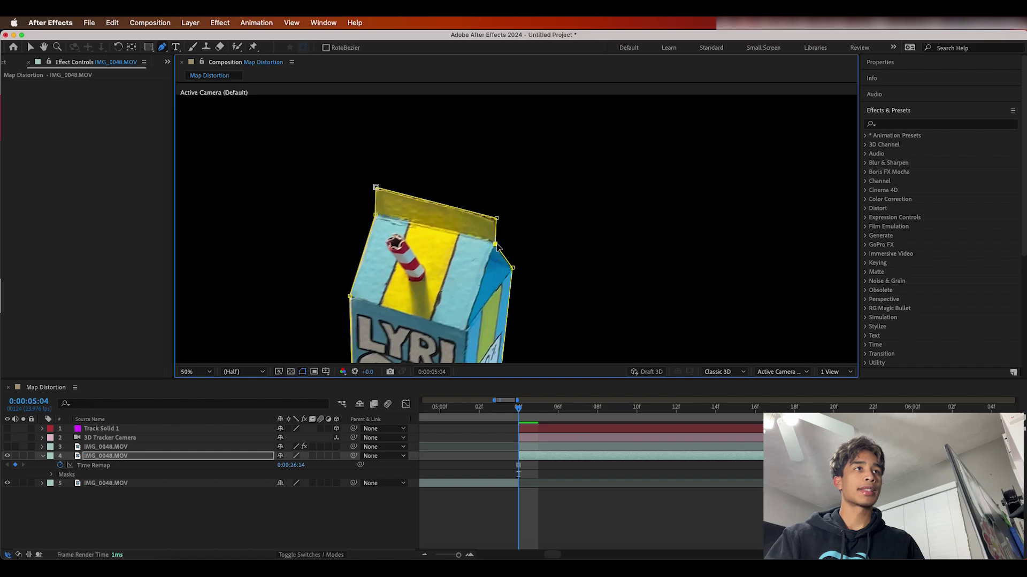
key(period)
key(period)
key(comma)
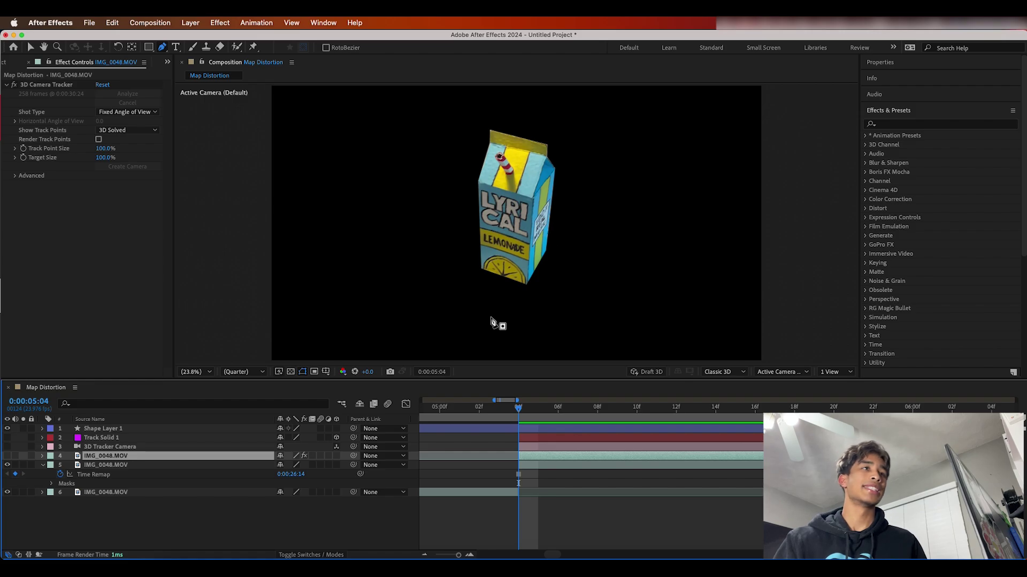
Remove Shape Layer 1, unhide the layers, move the carton cutout to the top, and enlarge Track Solid 1
key(super+z)
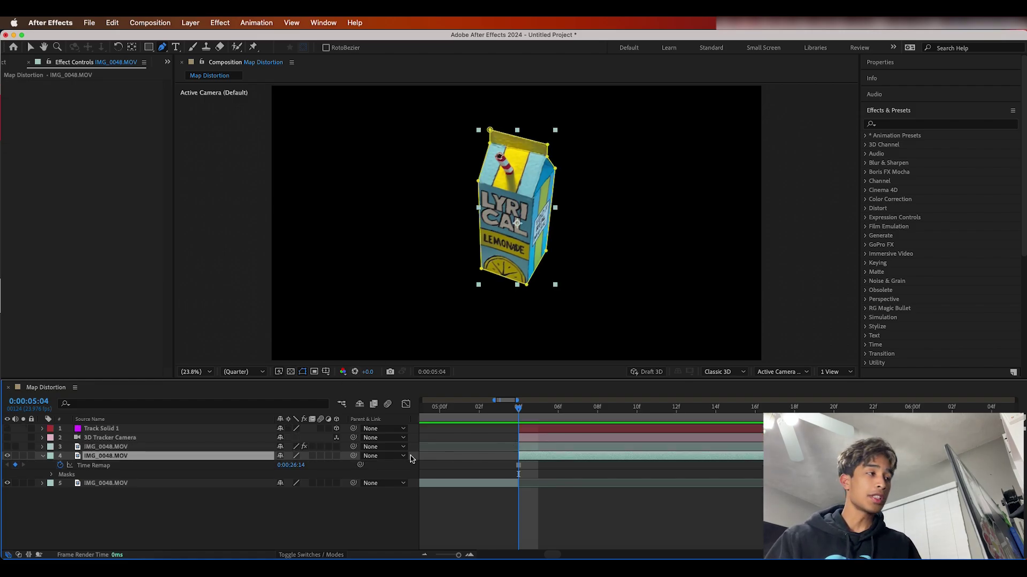
drag(7, 447, 9, 429)
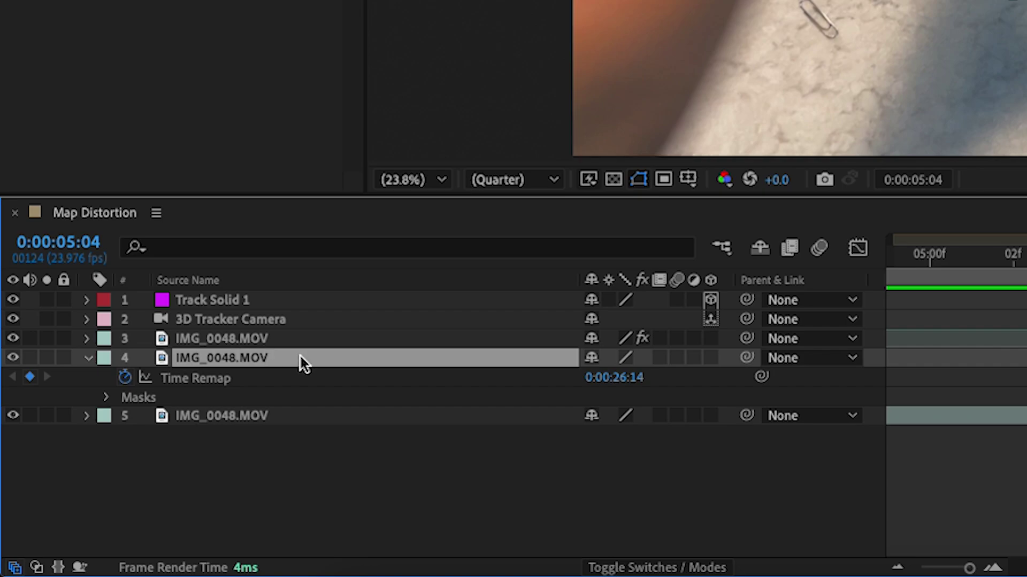
drag(299, 355, 298, 297)
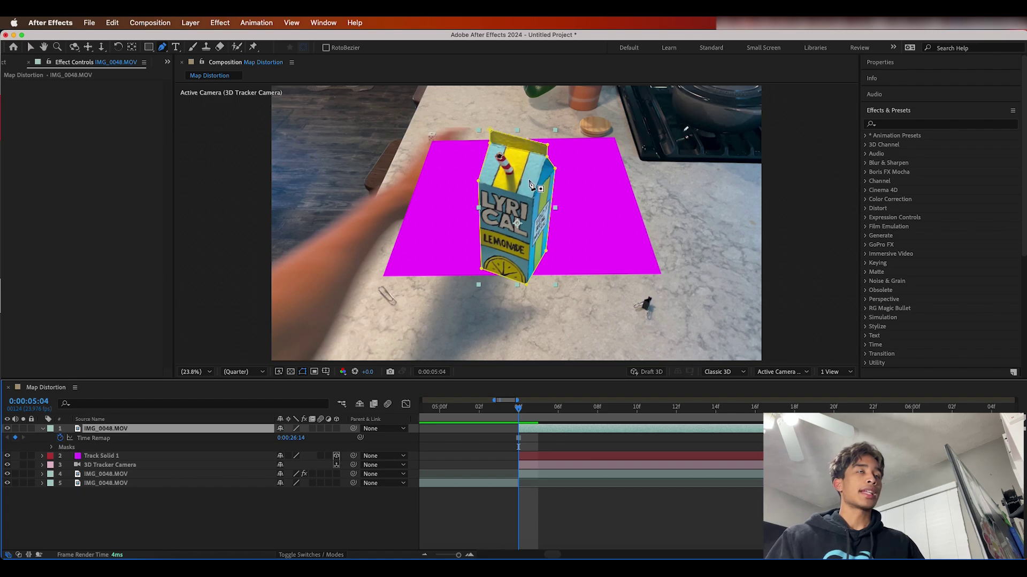
click(140, 458)
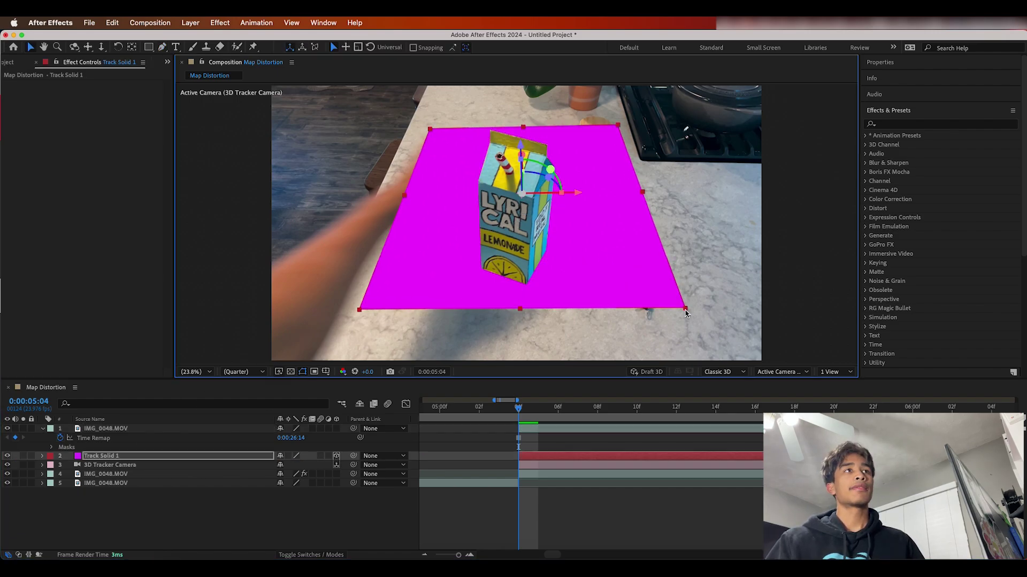
mouse_move(689, 312)
mouse_down()
mouse_move(562, 271)
mouse_move(676, 310)
mouse_up()
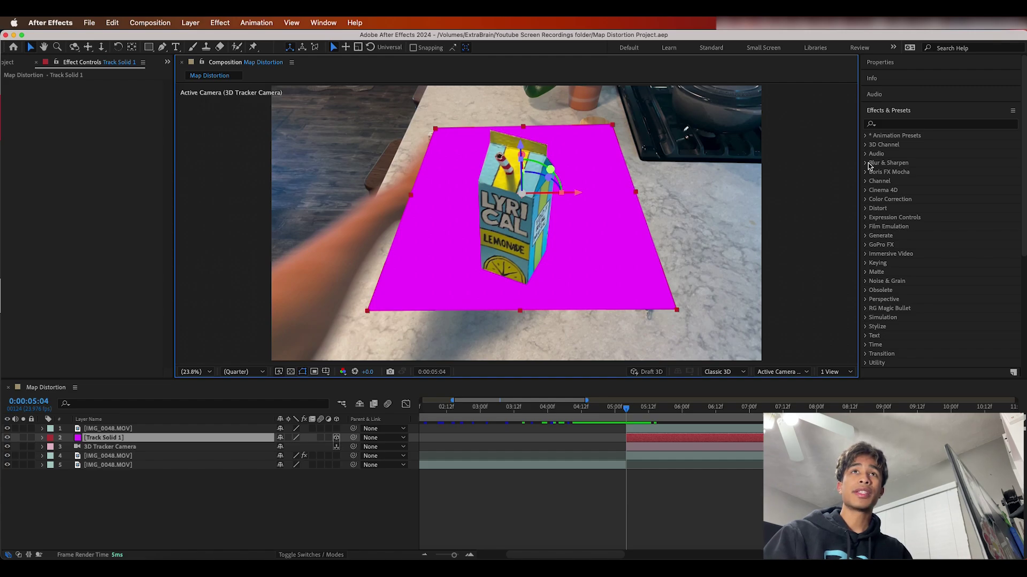
Apply CC Power Pin, found by searching 'cc power', to the carton cutout layer
click(883, 126)
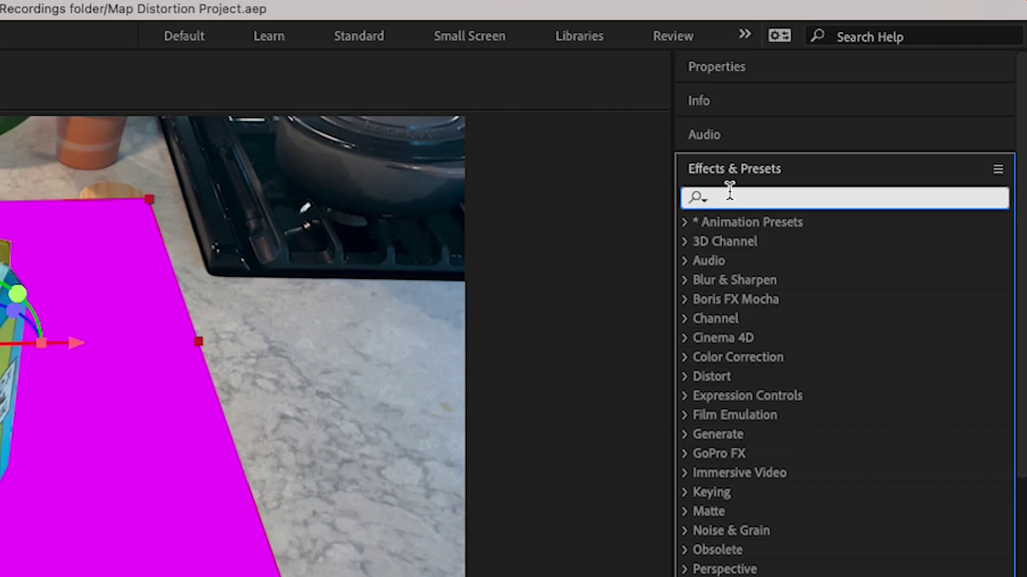
text(cc power)
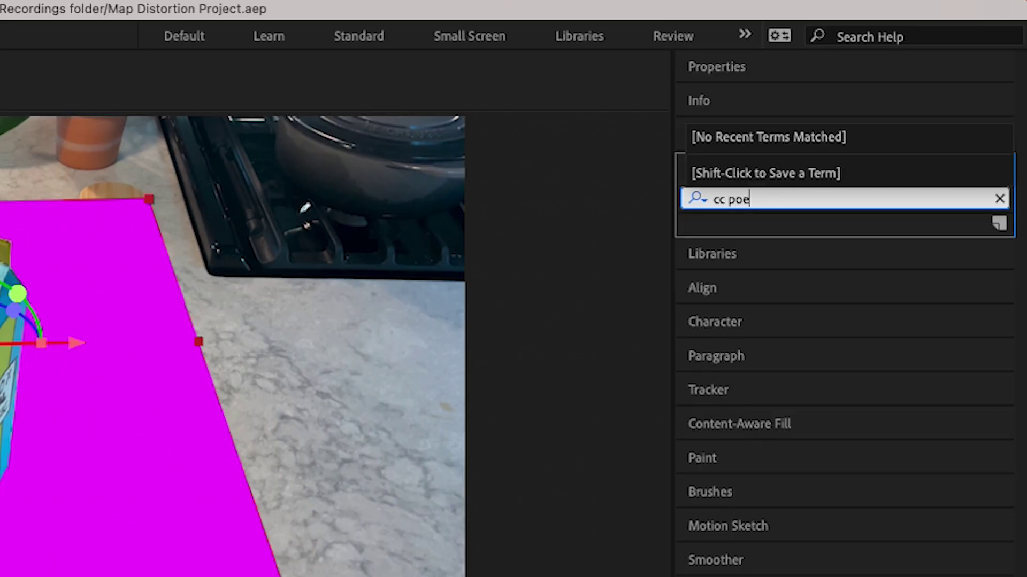
click(809, 241)
drag(808, 242, 0, 576)
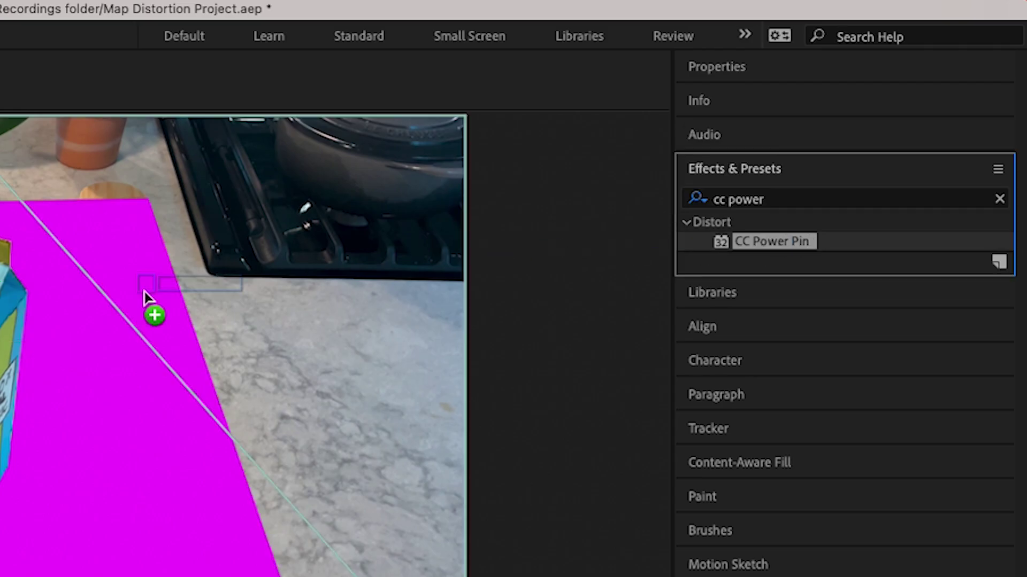
drag(210, 433, 211, 433)
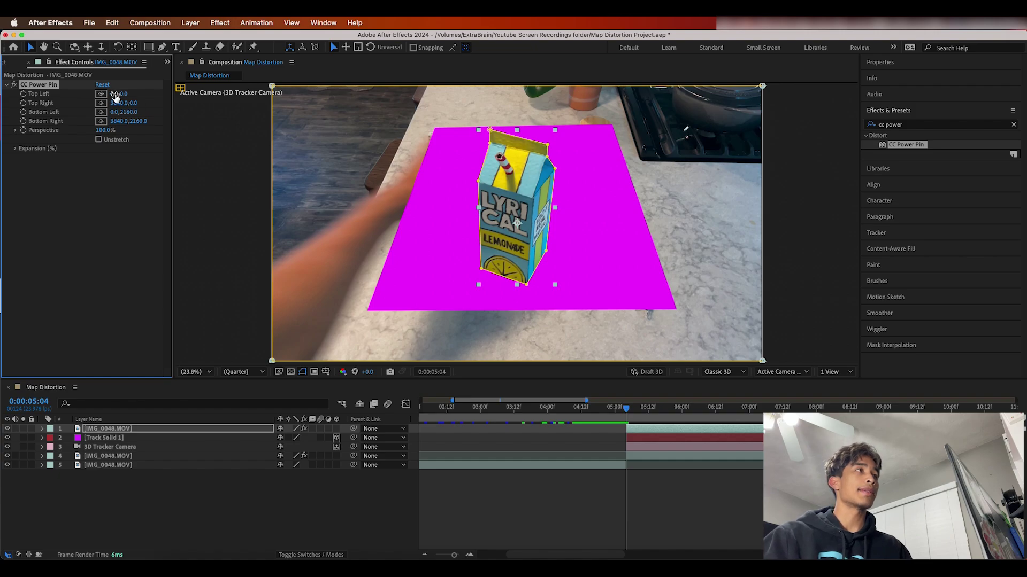
Drag the four CC Power Pin corners onto the magenta plane's corners
drag(762, 87, 613, 126)
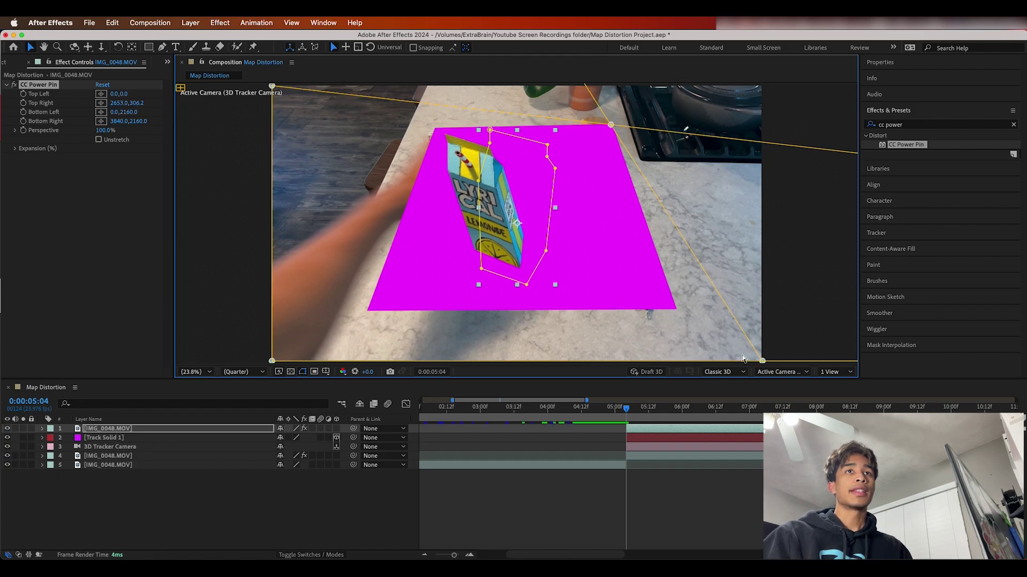
drag(762, 361, 676, 310)
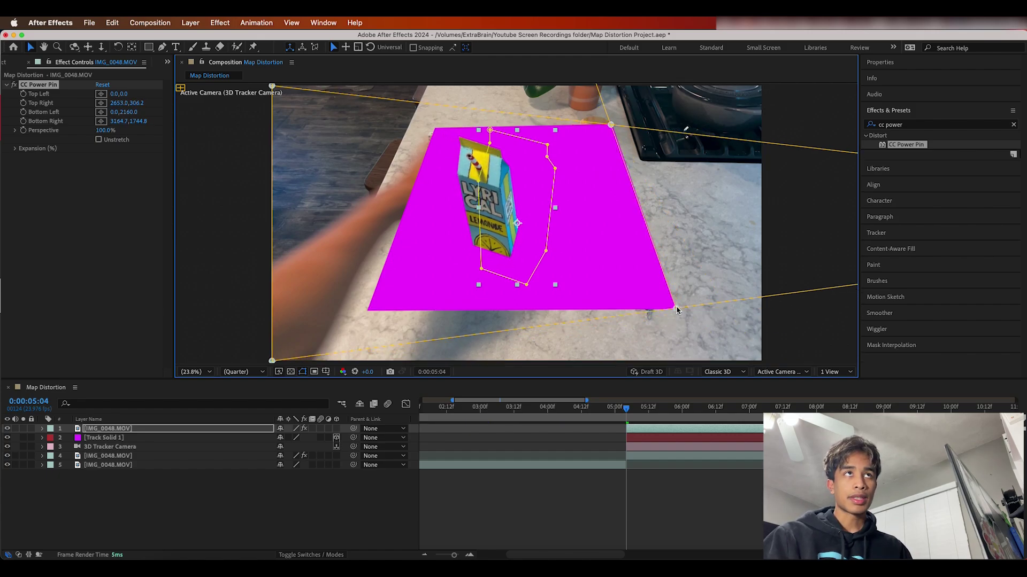
drag(271, 361, 367, 313)
drag(271, 86, 432, 127)
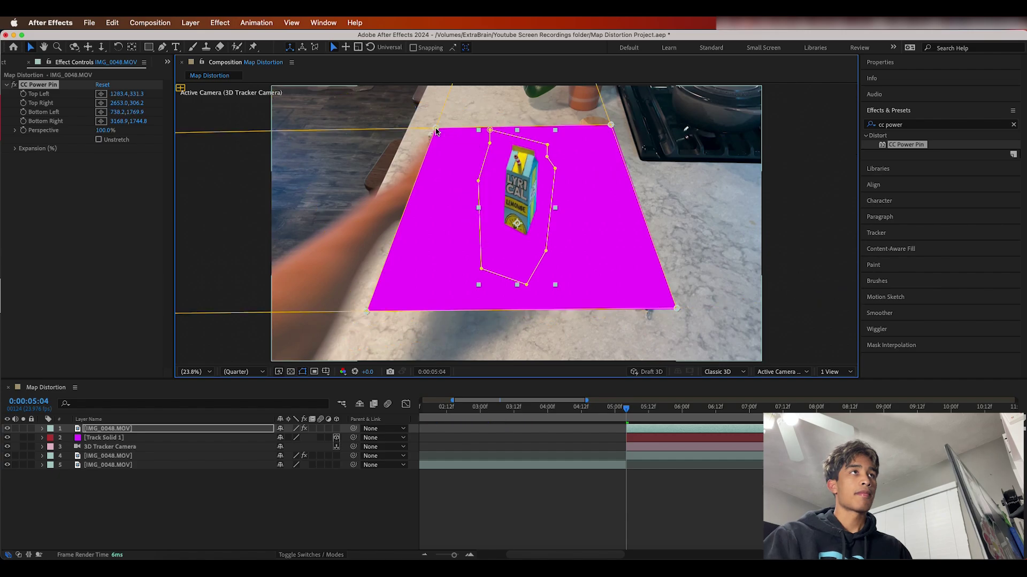
Zoom in and fine-tune the top-left and top-right pins on the plane's corners
key(period)
scroll(435, 128, up, 5)
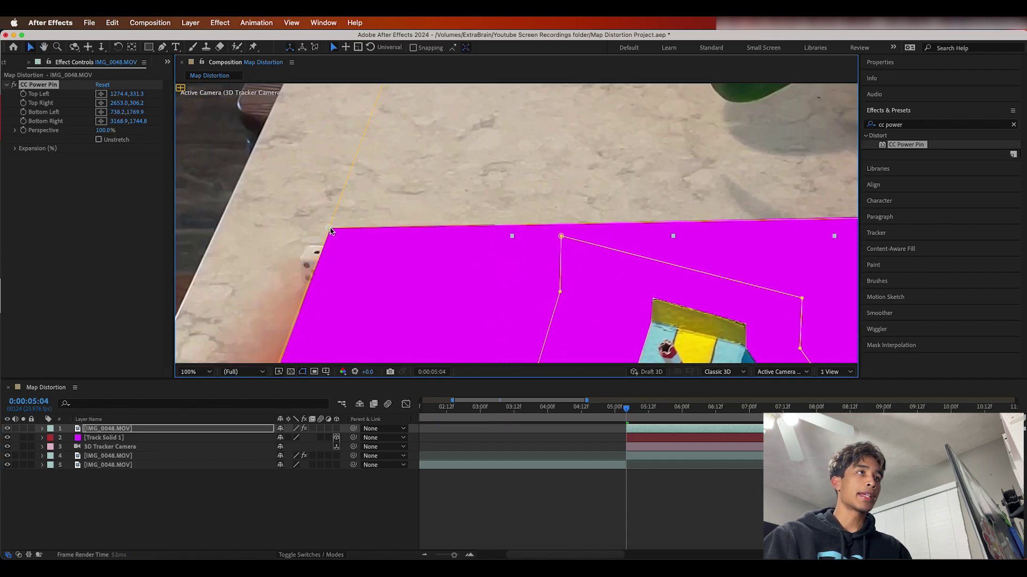
drag(335, 231, 333, 231)
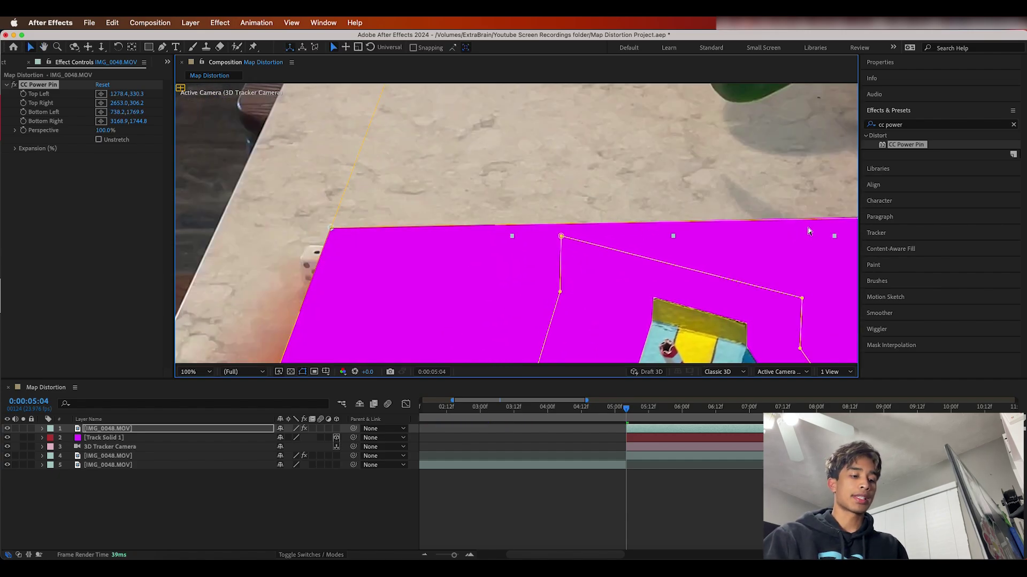
drag(808, 231, 473, 229)
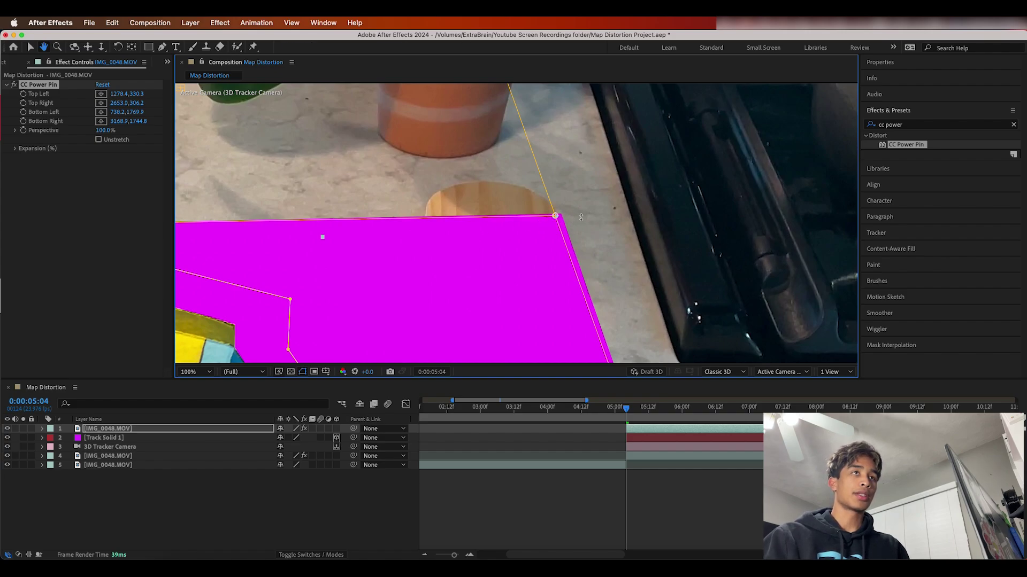
key(v)
drag(555, 215, 374, 256)
scroll(358, 304, down, 4)
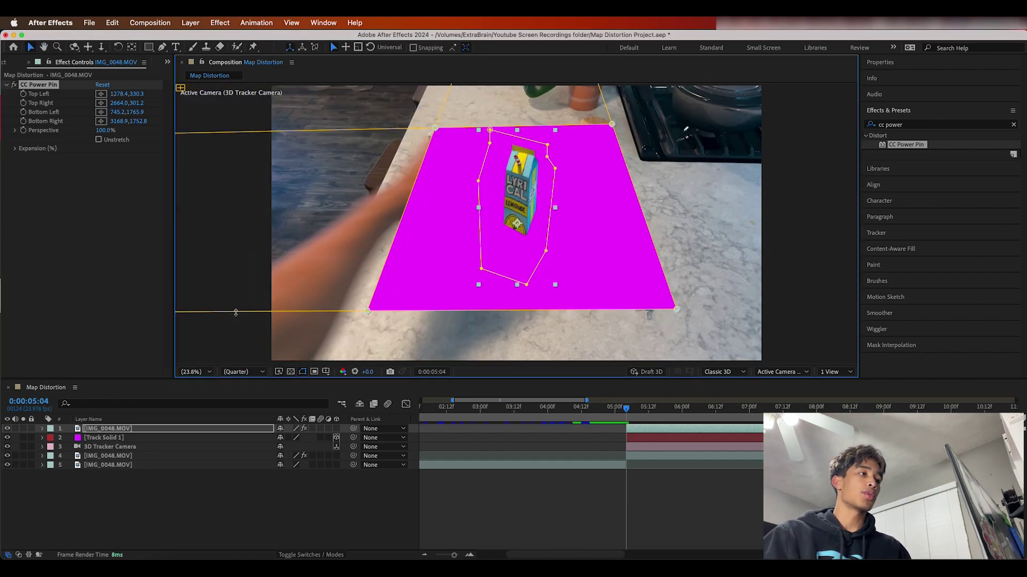
click(117, 438)
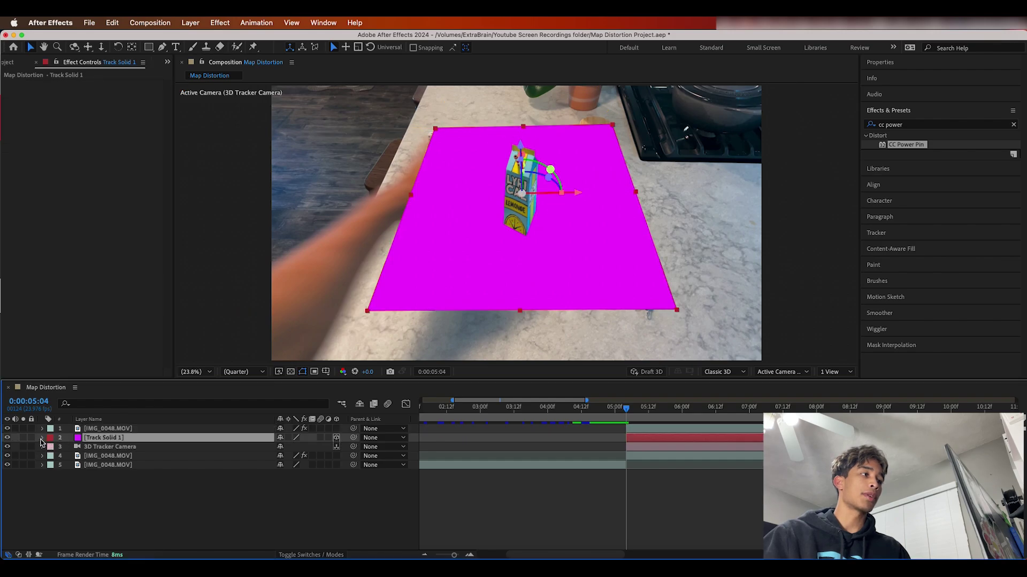
Inspect Track Solid 1's Position, Scale and Rotation transform properties
click(42, 439)
click(52, 448)
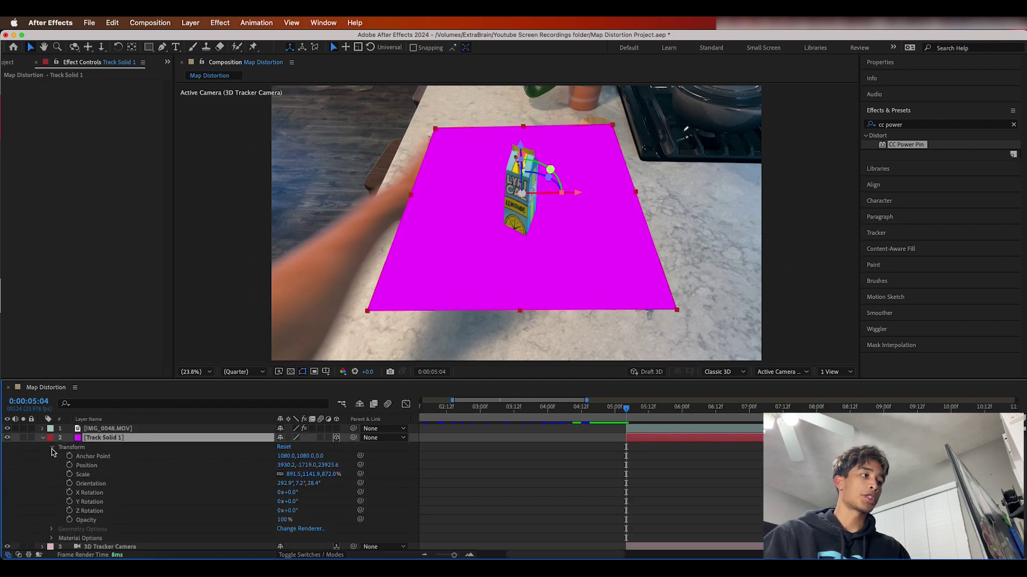
click(86, 465)
drag(187, 398, 229, 475)
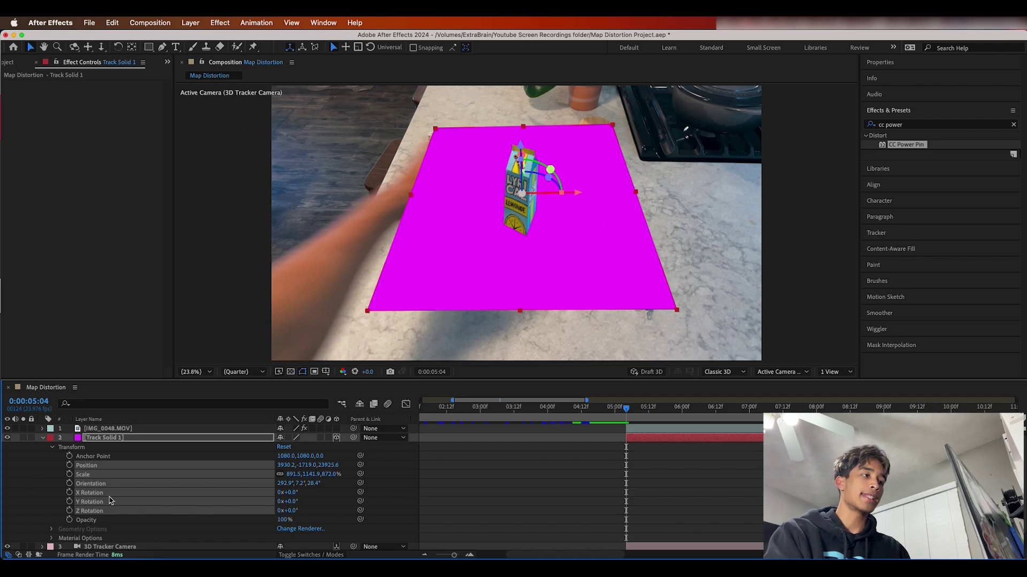
click(42, 438)
Make the carton cutout a 3D layer and enable CC Power Pin's Unstretch option
click(98, 431)
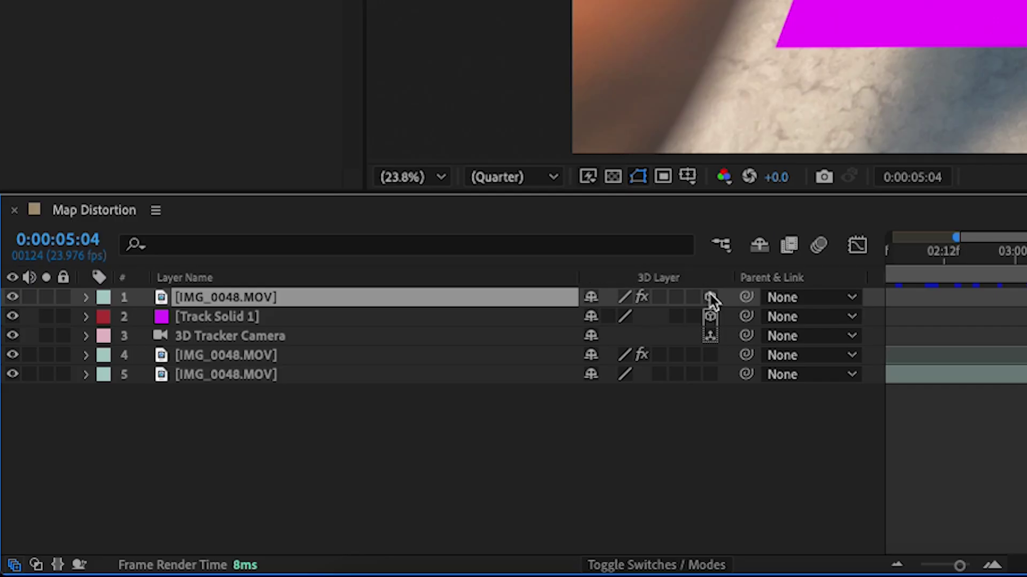
click(336, 429)
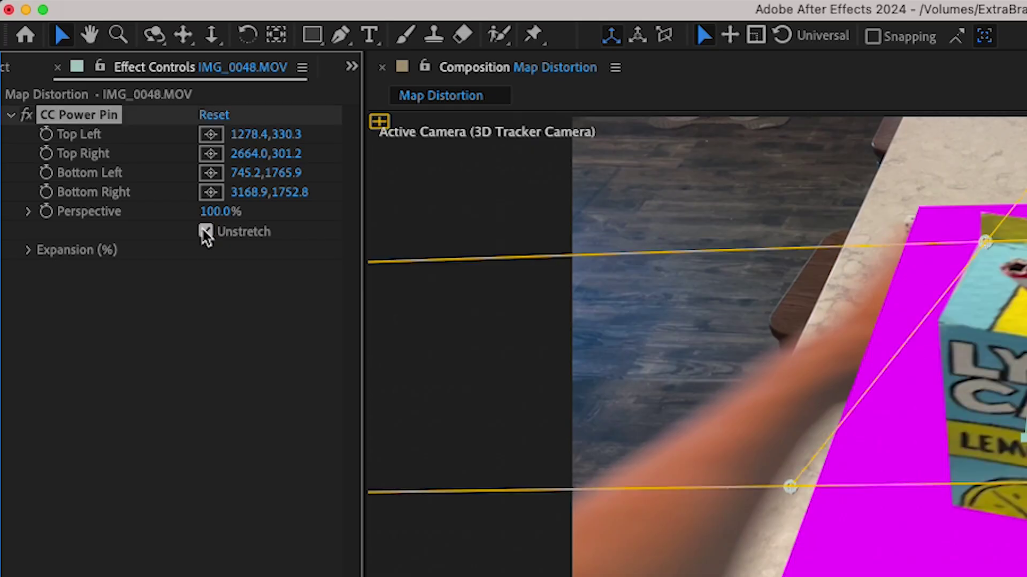
click(98, 139)
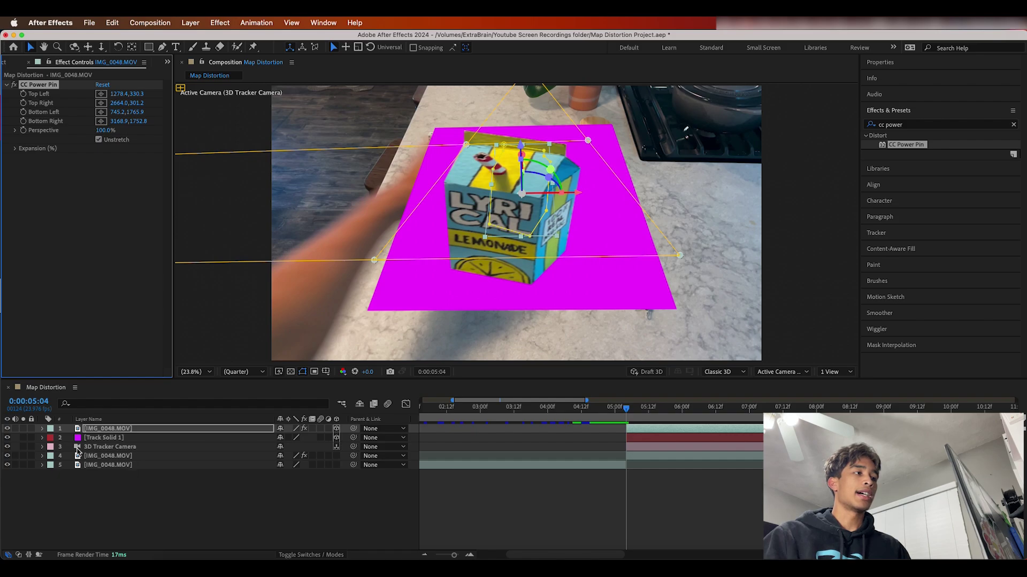
Hide the magenta Track Solid and extend layer 5's out-point past the current frame
click(46, 438)
key(equal)
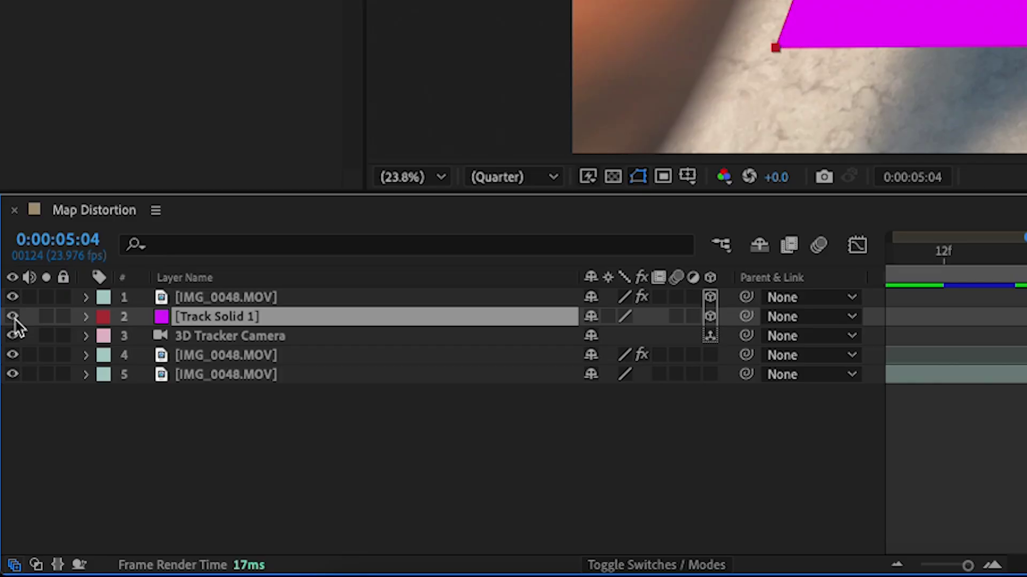
click(8, 438)
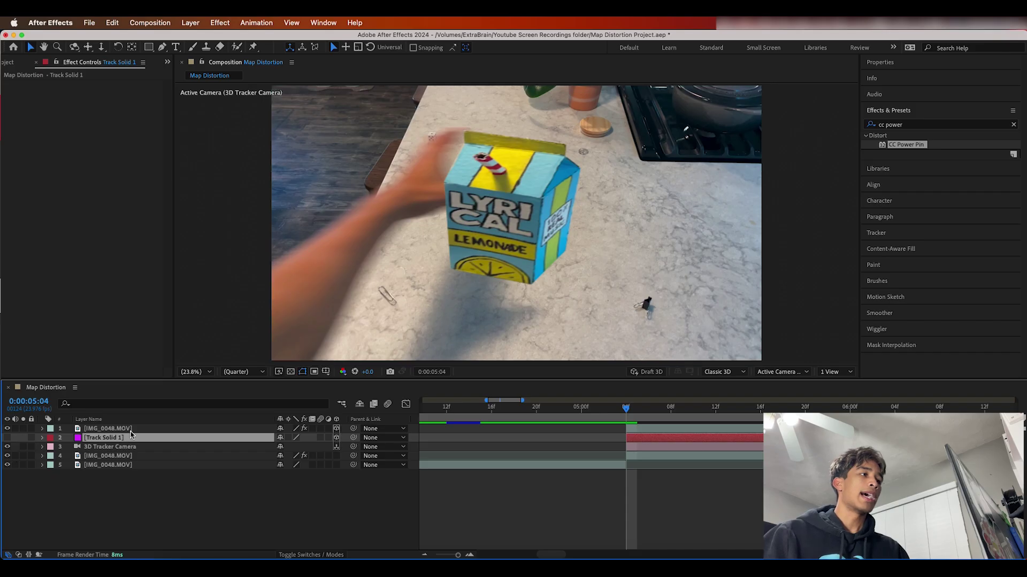
shift+click(131, 431)
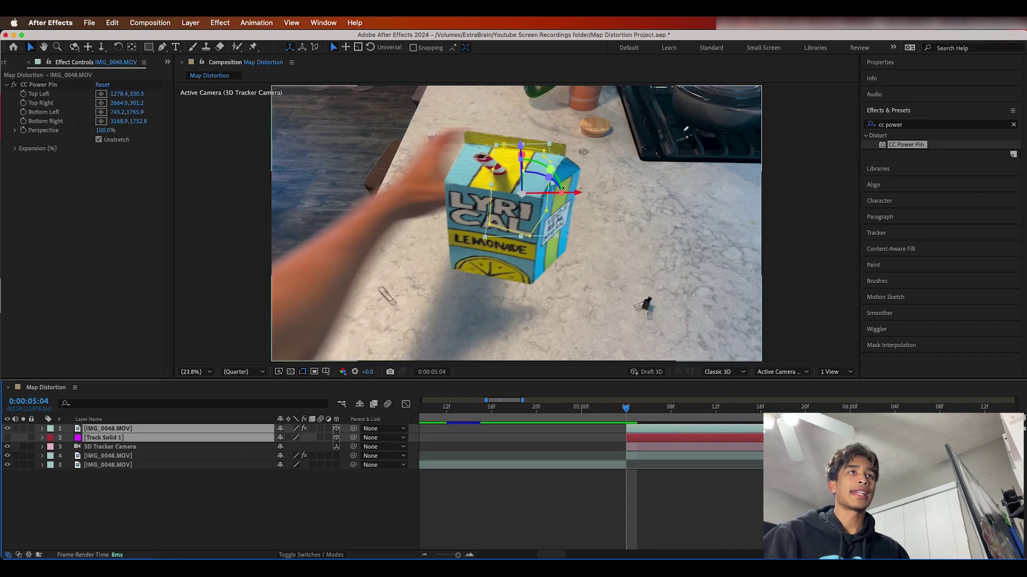
click(550, 240)
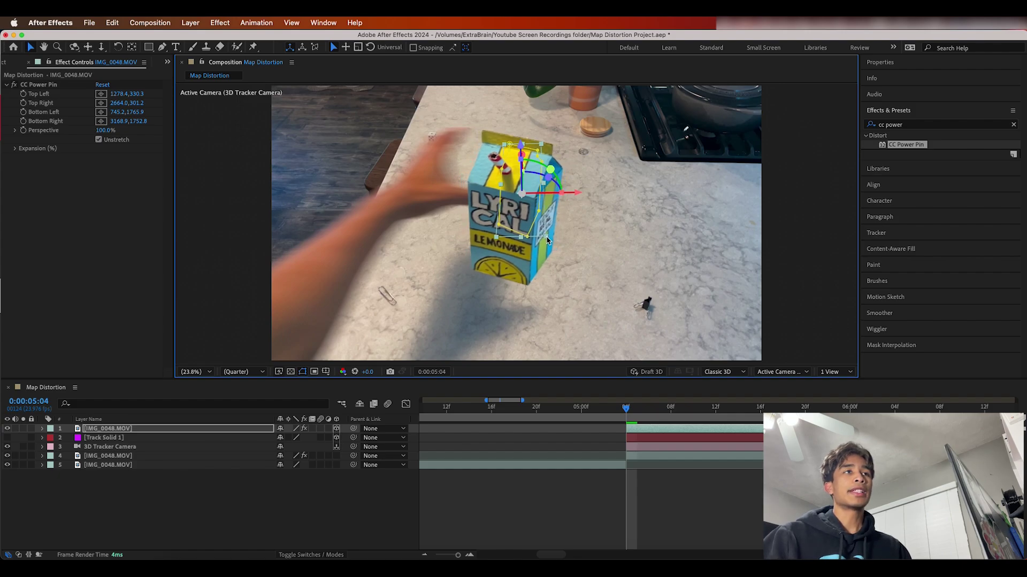
click(549, 465)
key(=)
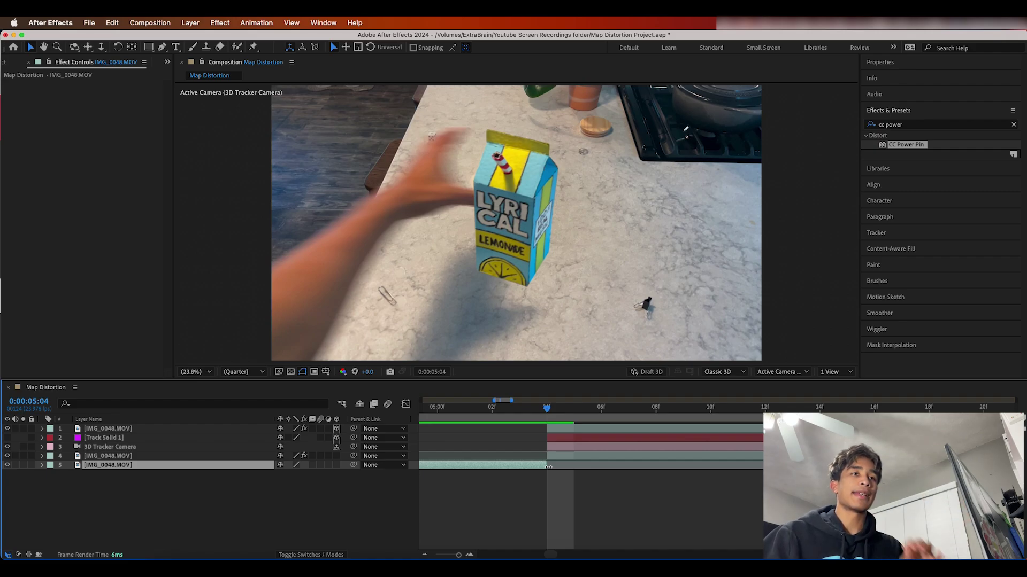
drag(549, 468, 567, 467)
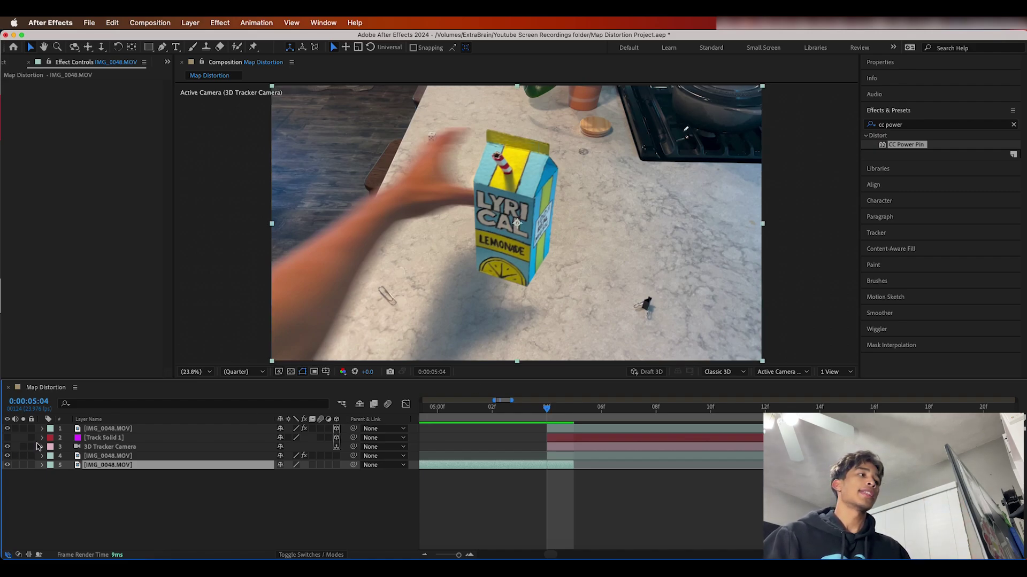
Show the carton clip, keep the magenta solid and layer 4 hidden, and reveal blend Modes
click(7, 438)
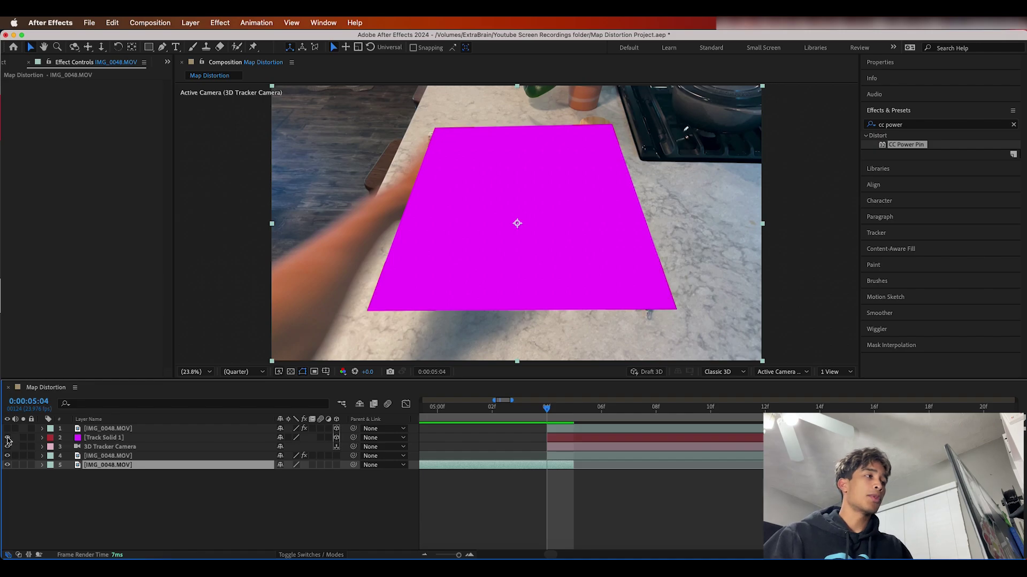
click(7, 428)
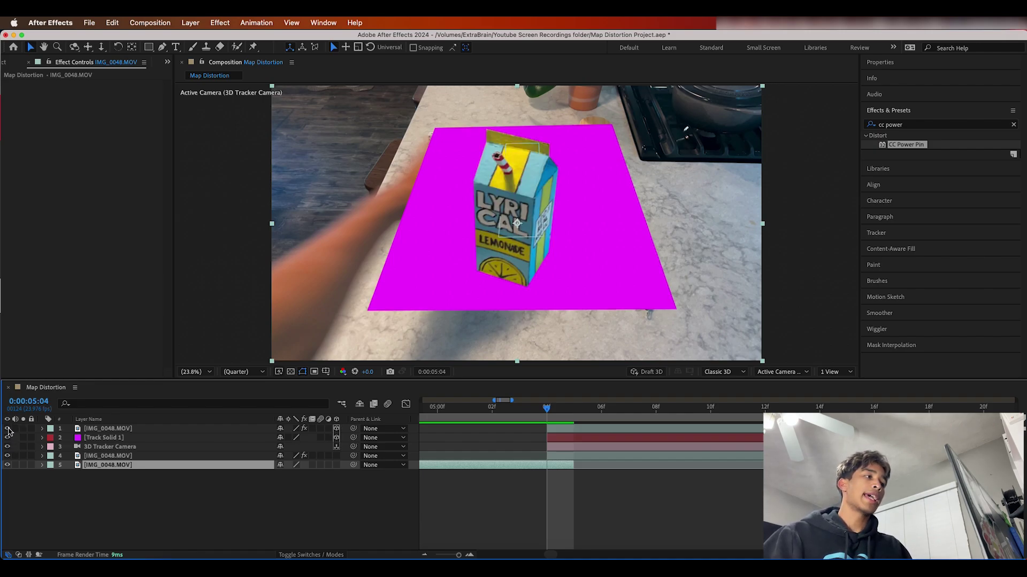
click(7, 437)
click(7, 456)
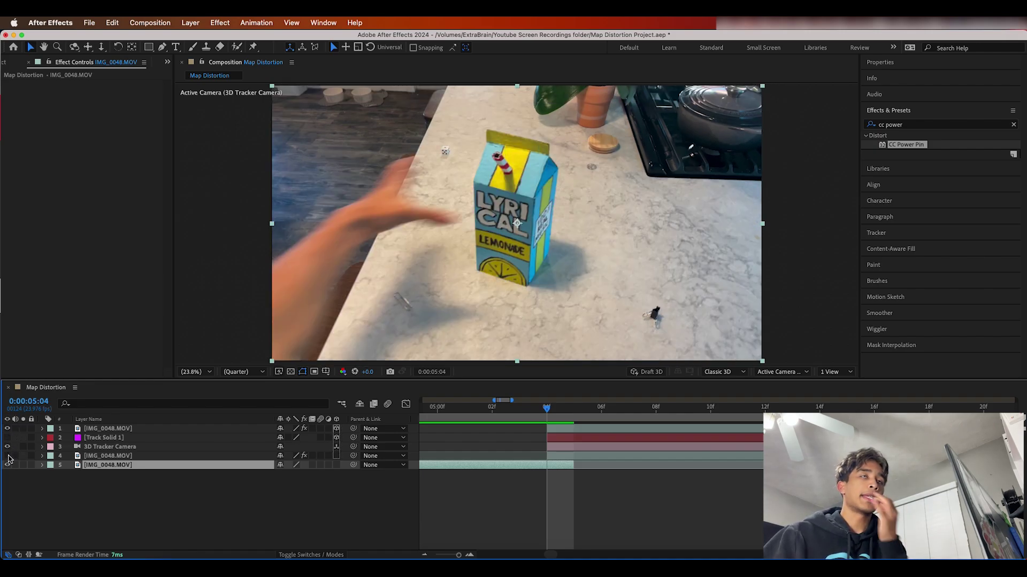
click(630, 429)
key(F4)
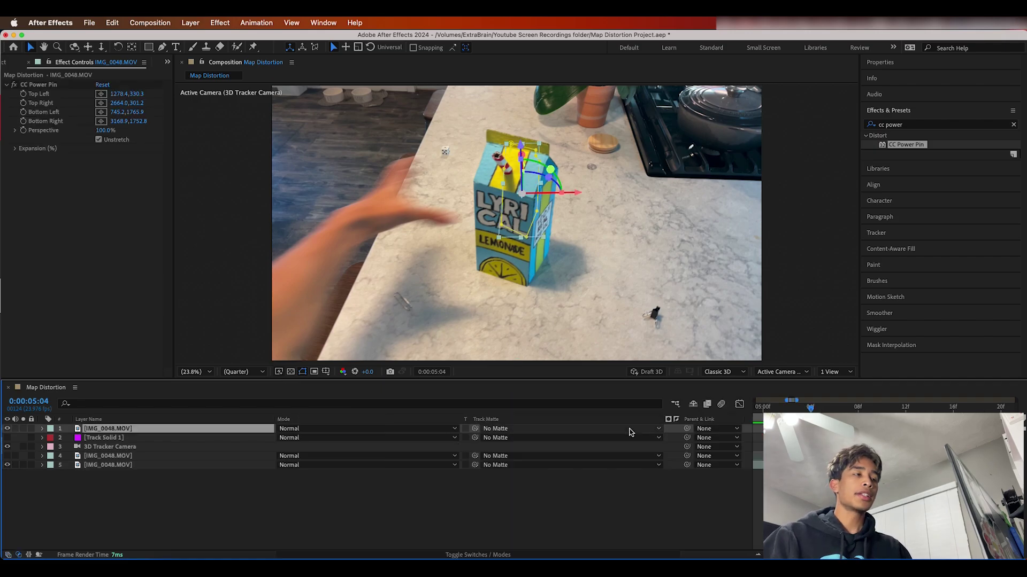
click(291, 431)
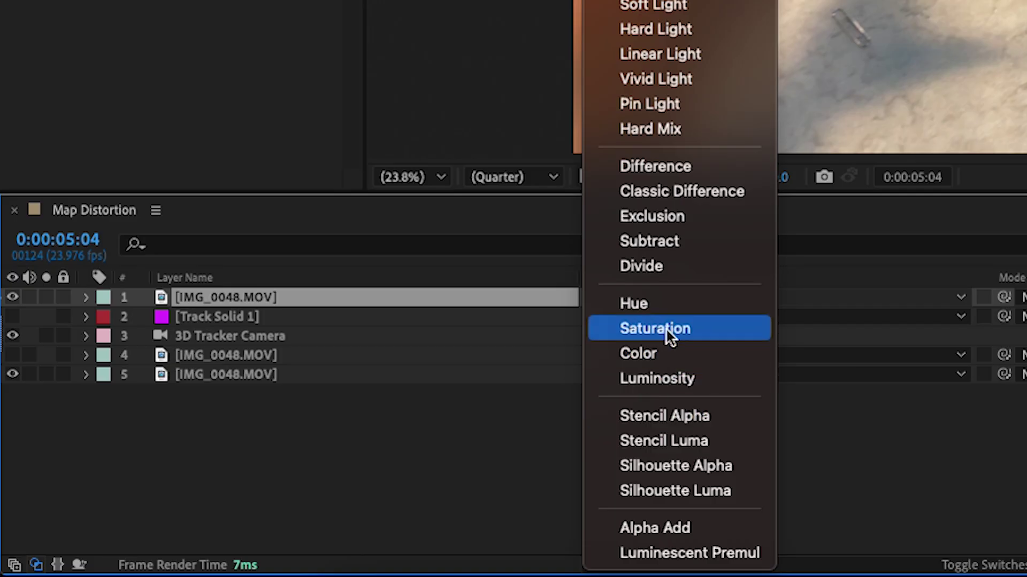
click(661, 167)
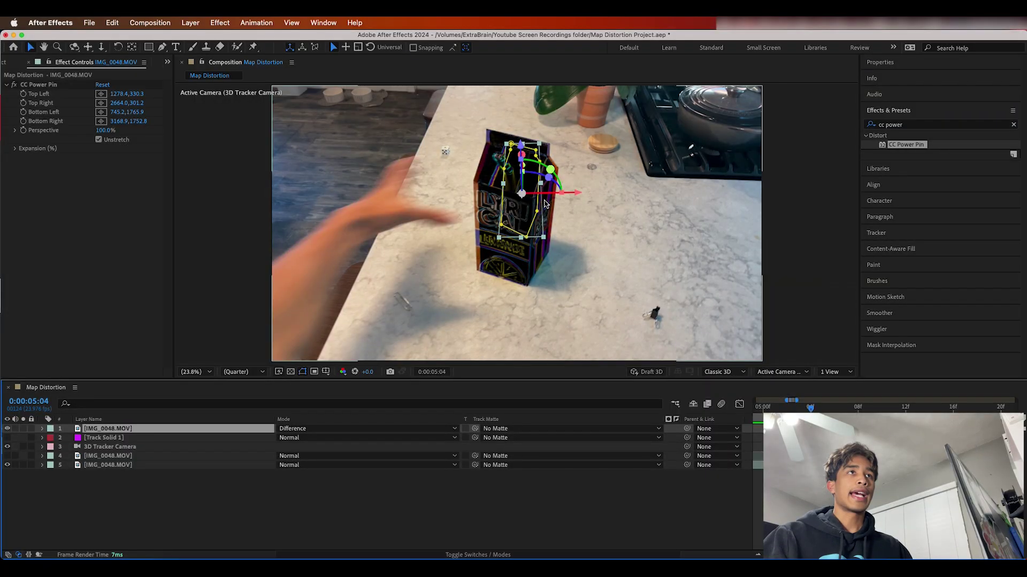
click(541, 235)
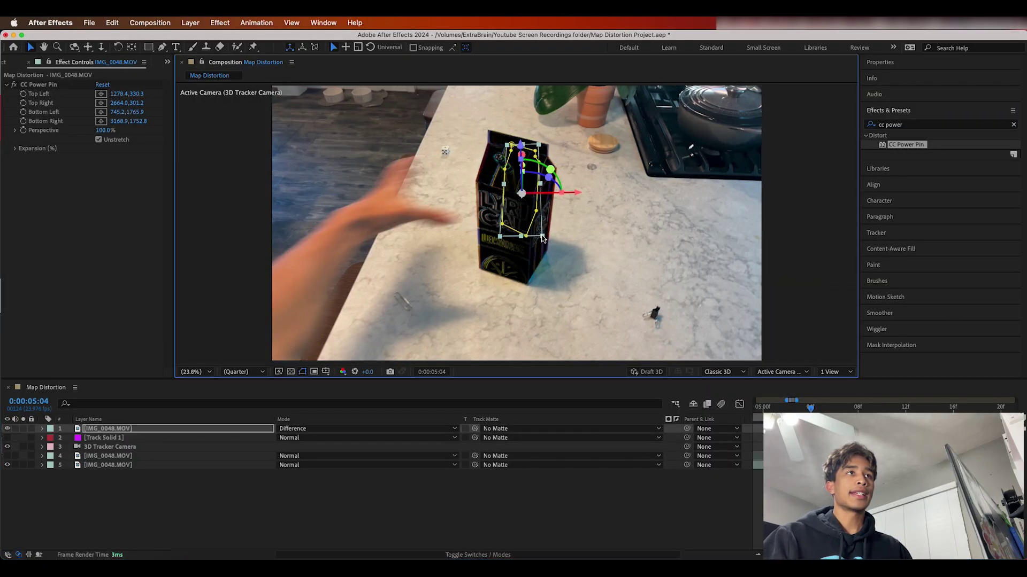
drag(540, 238, 541, 238)
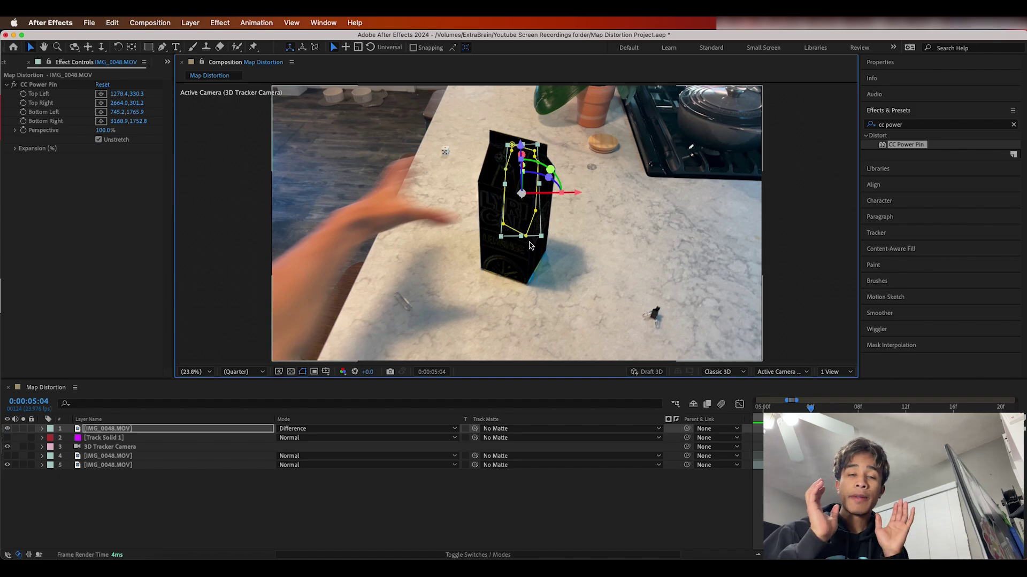
click(323, 429)
Set the carton clip back to Normal blending and turn layer 4 back on
click(336, 74)
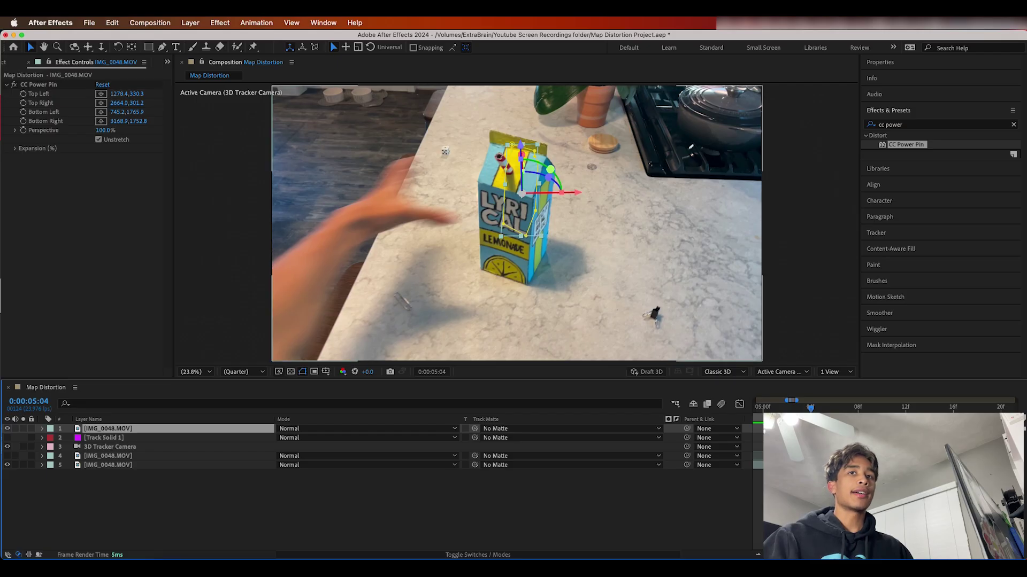
click(107, 464)
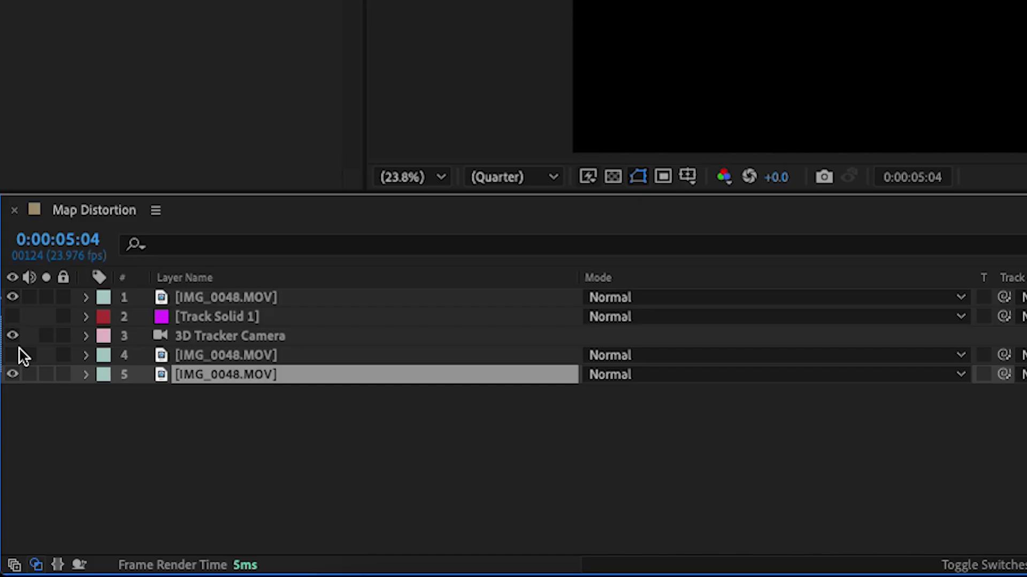
click(7, 456)
Play the composite preview, then zoom the timeline out and scrub back to about four seconds
key(space)
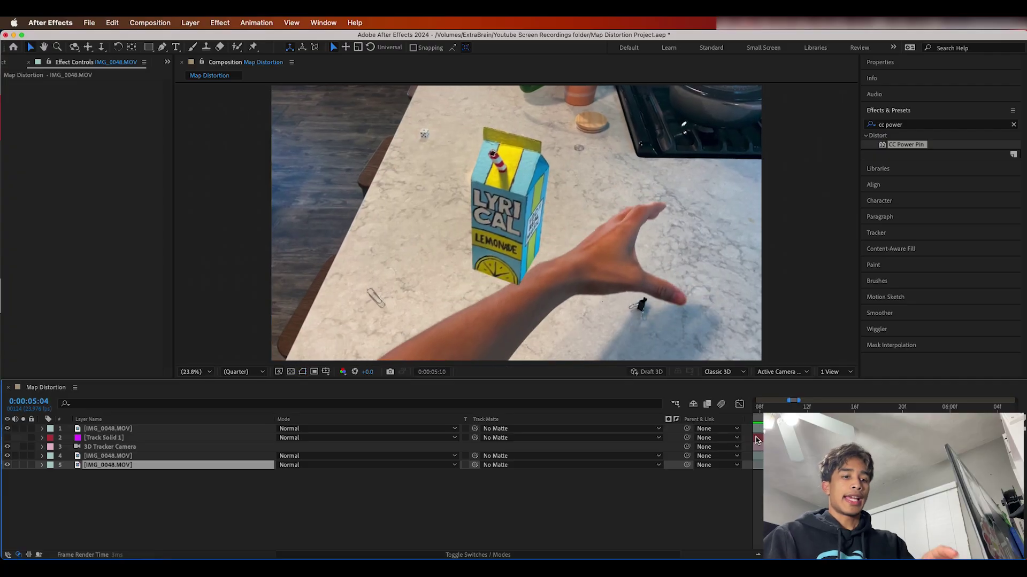
key(ctrl+shift+a)
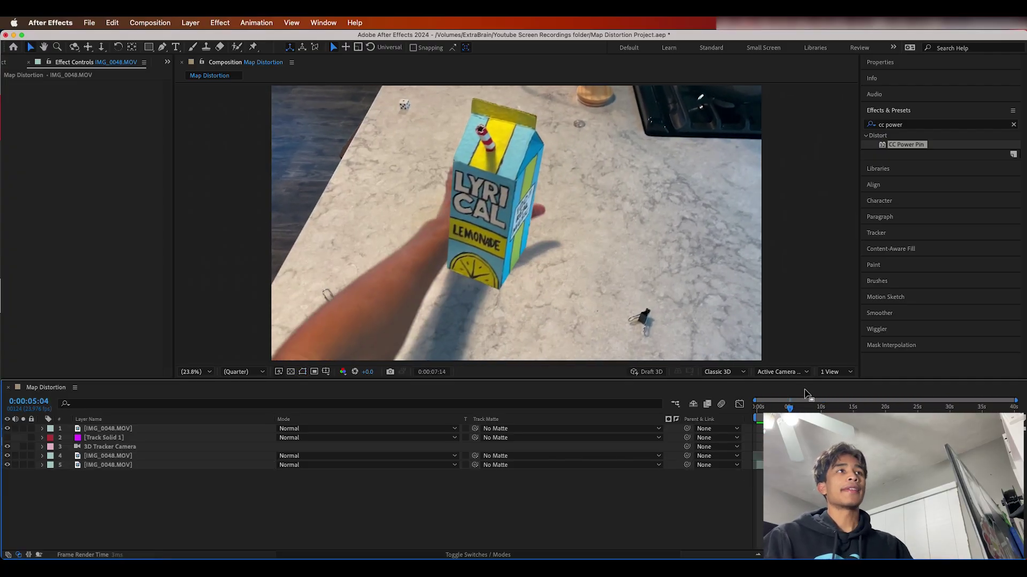
key(semicolon)
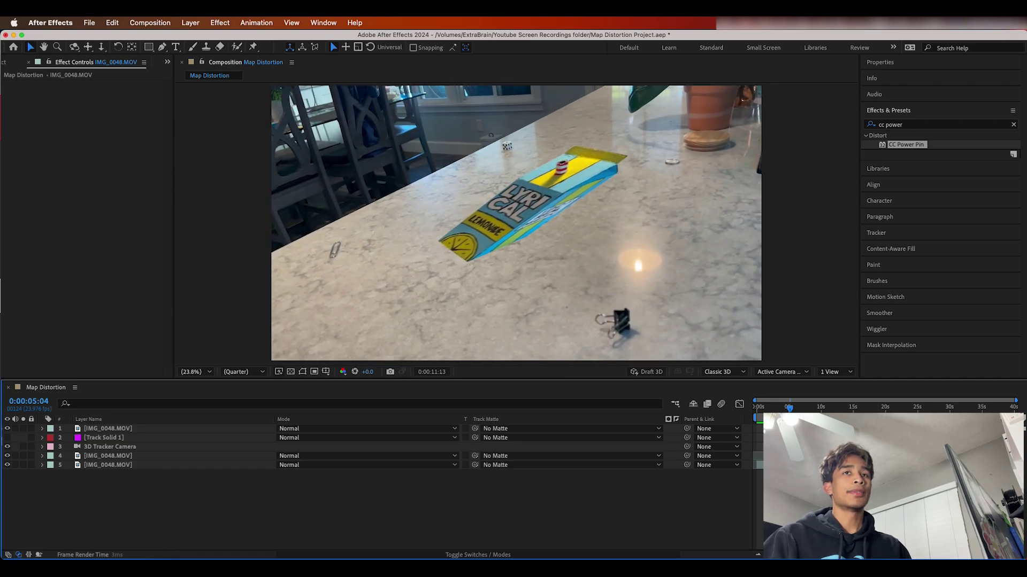
drag(826, 405, 804, 408)
Keyframe the carton clip's Opacity at 0:00:08:14, adjust it to about 76%, and preview
click(422, 429)
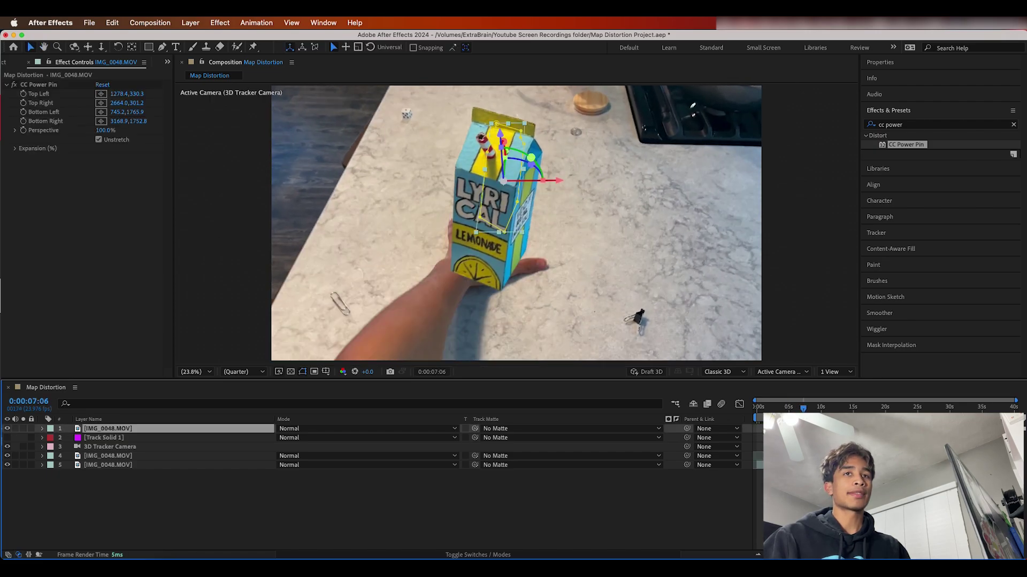
click(43, 429)
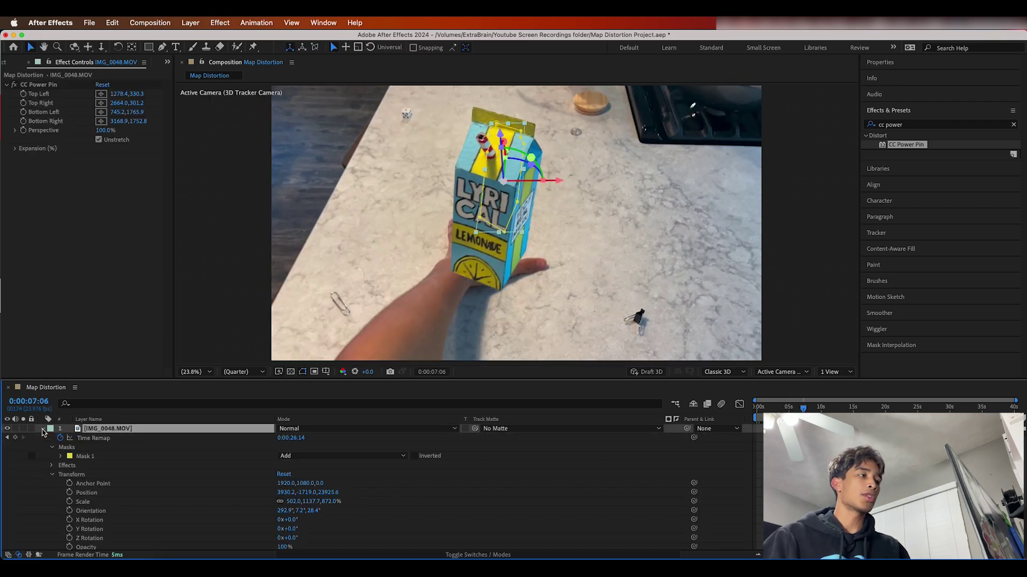
drag(803, 408, 812, 408)
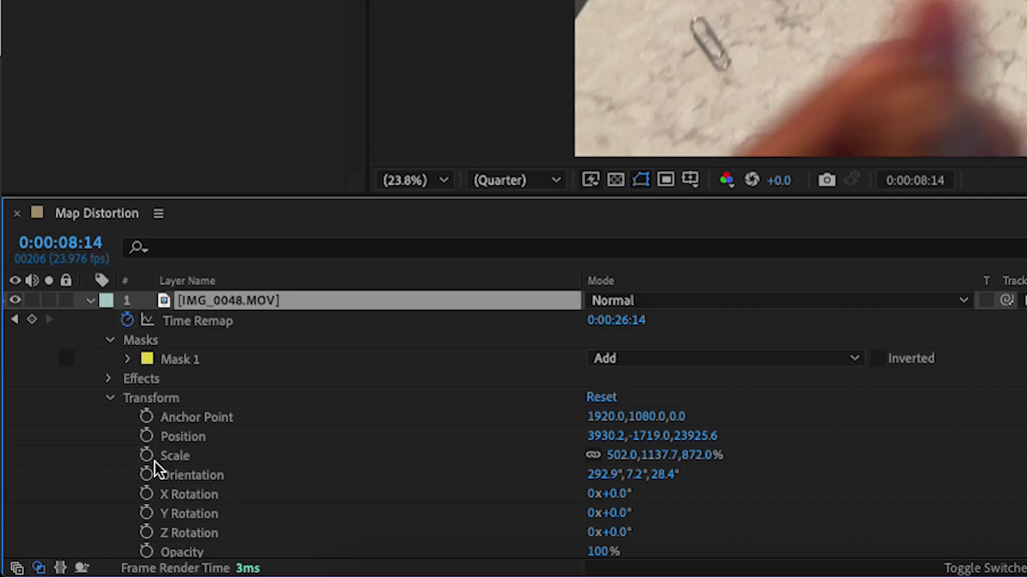
click(146, 552)
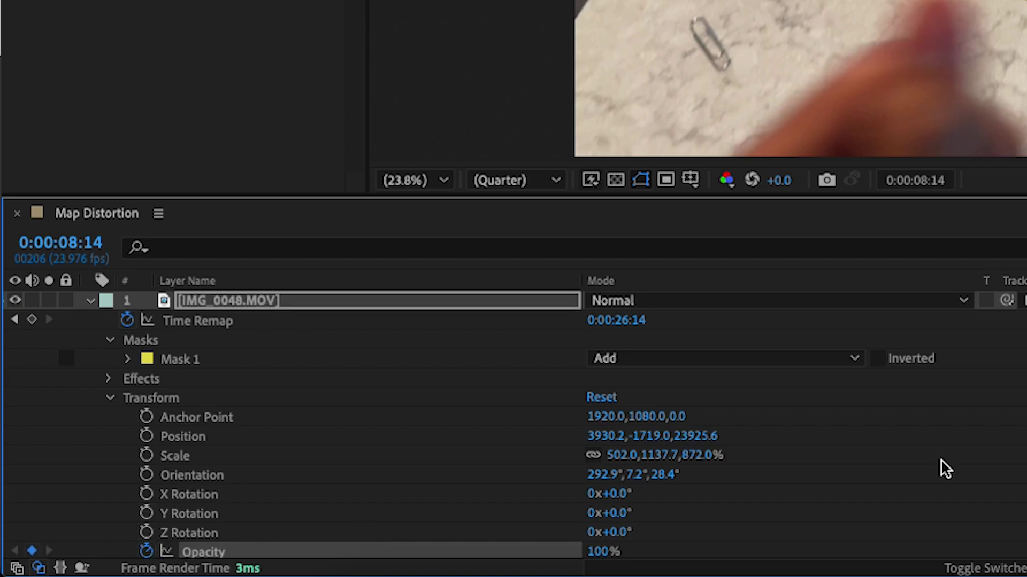
key(space)
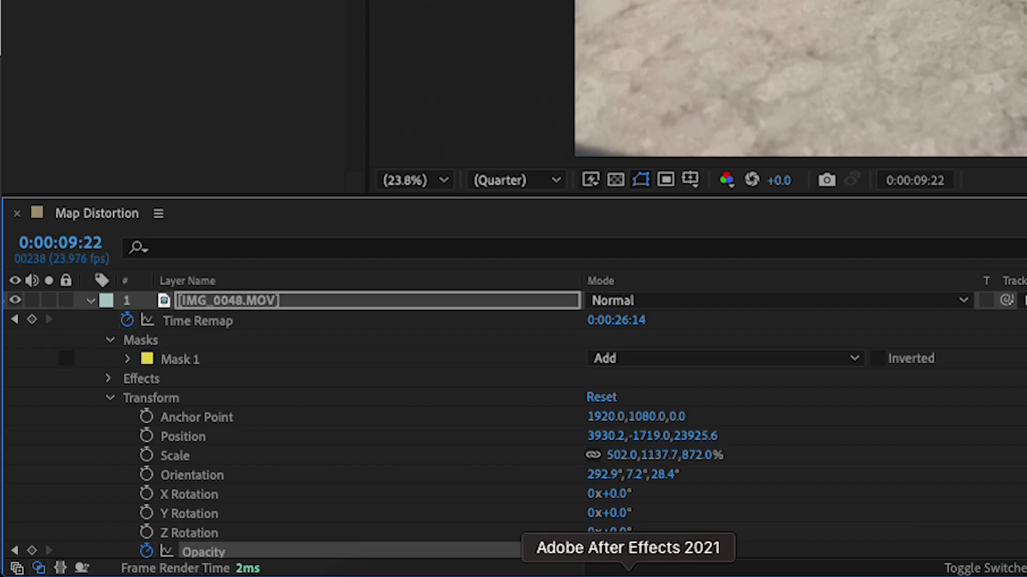
drag(607, 551, 586, 554)
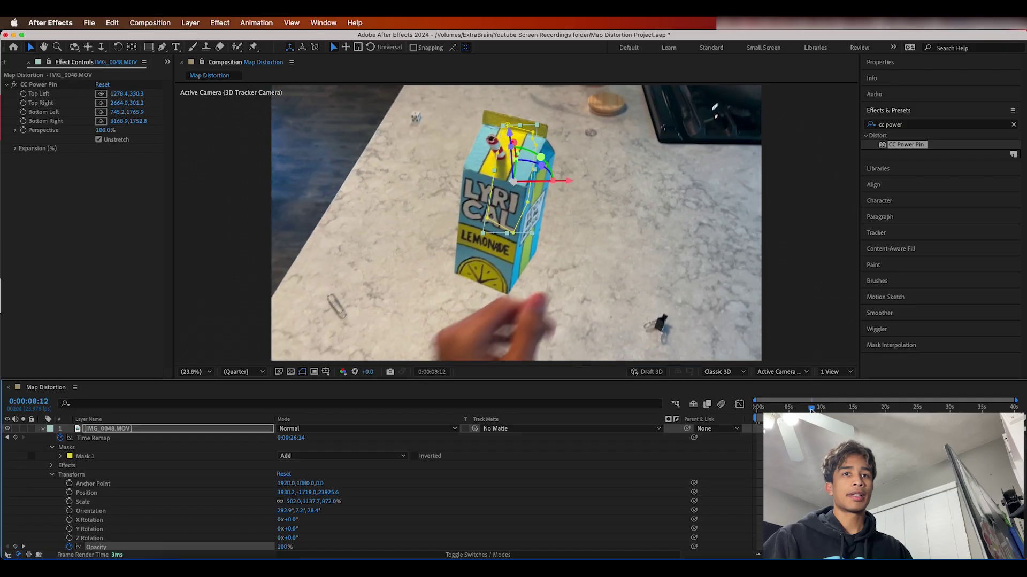
drag(821, 408, 811, 410)
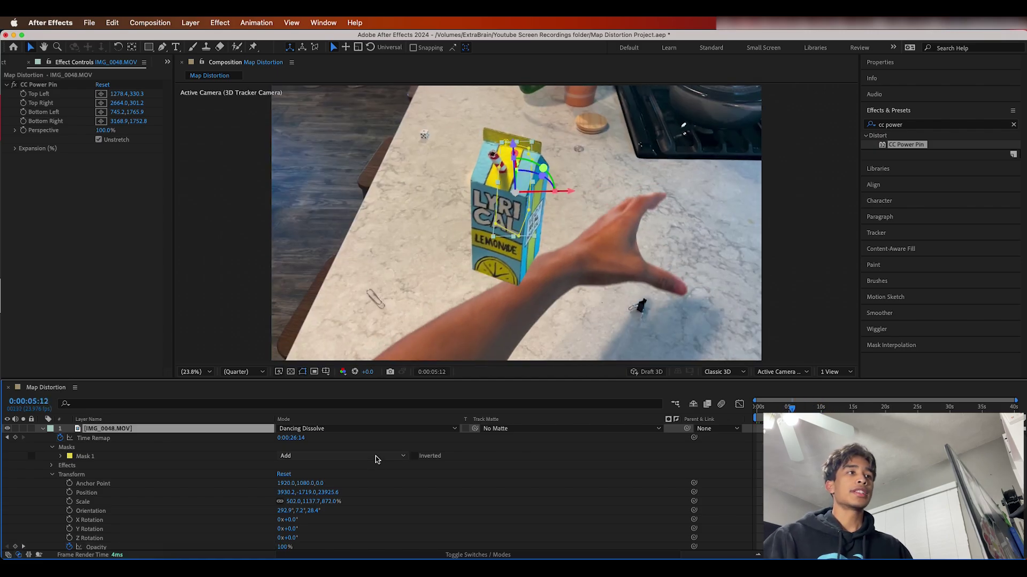
key(space)
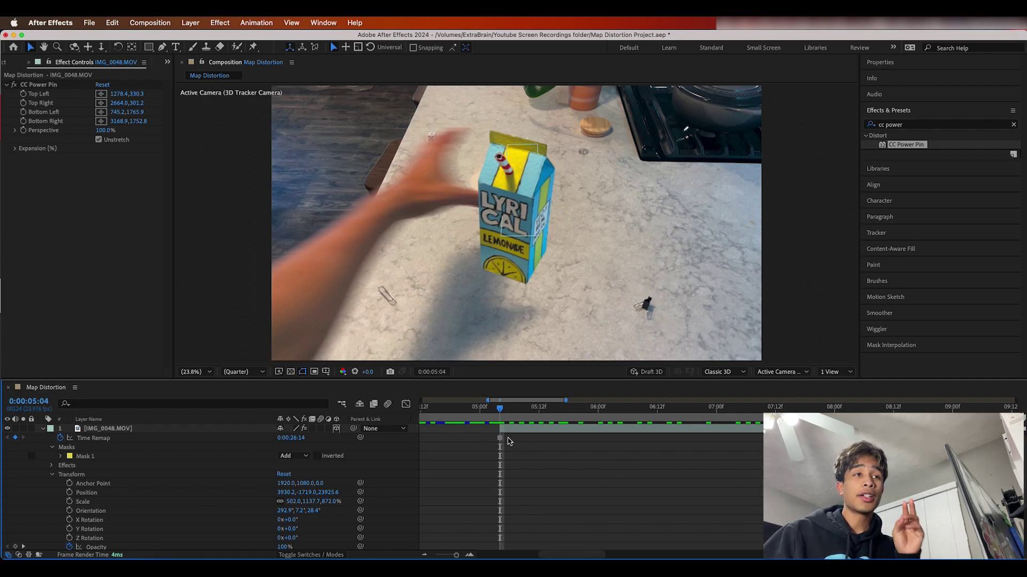
Preview the pinned carton and move the playhead to 0:00:05:04 as the hand reaches in
key(space)
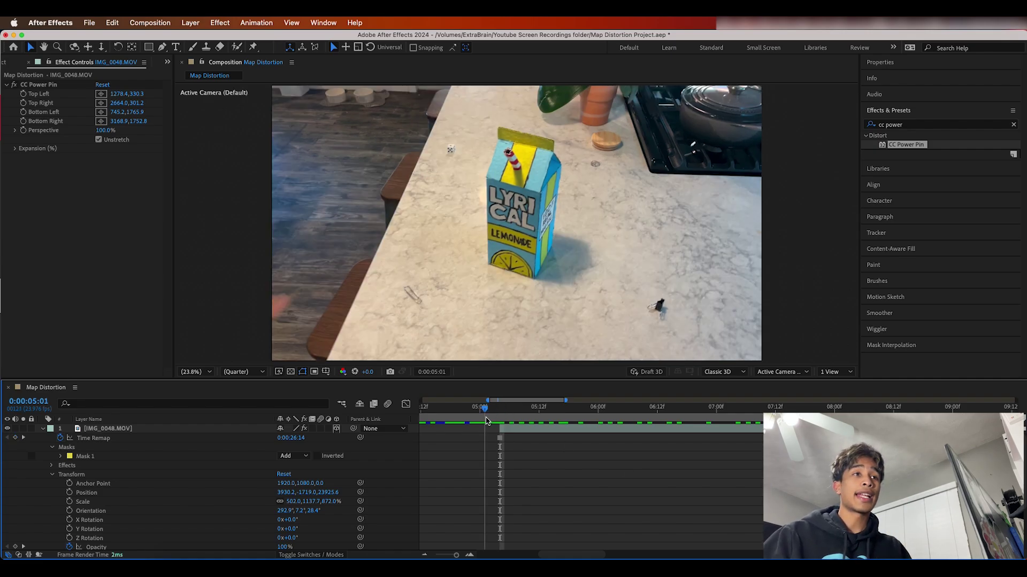
key(space)
drag(502, 420, 505, 415)
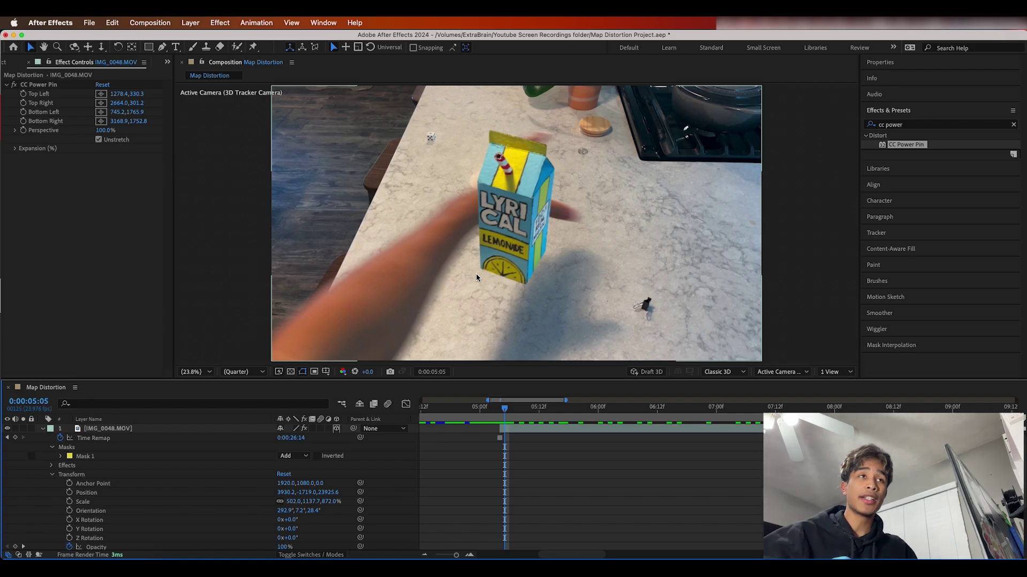
scroll(517, 456, down, 3)
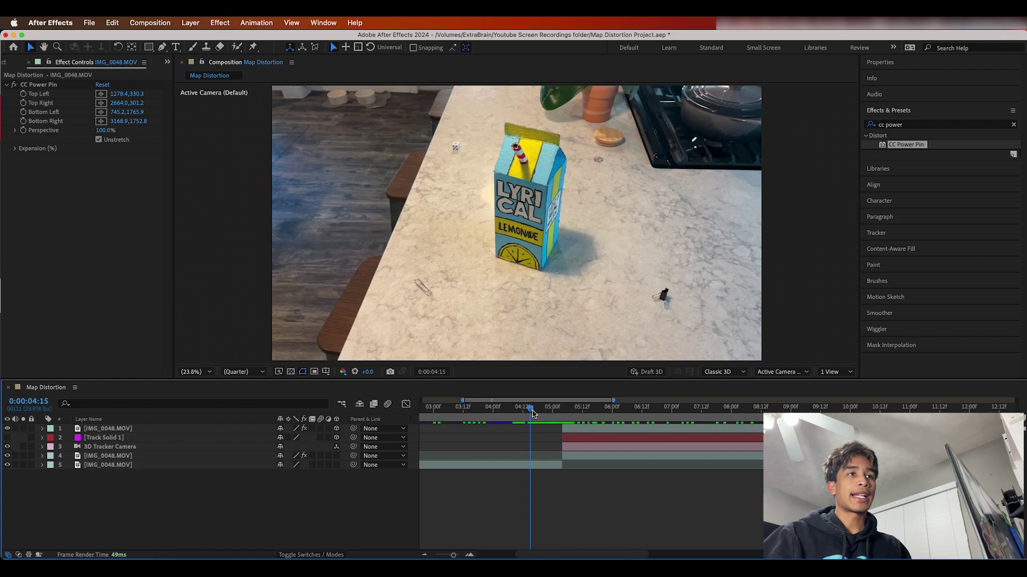
drag(532, 413, 564, 411)
Adjust the bottom copy's end, then set layer 4's blend mode to Difference at 0:00:05:05
drag(562, 466, 585, 467)
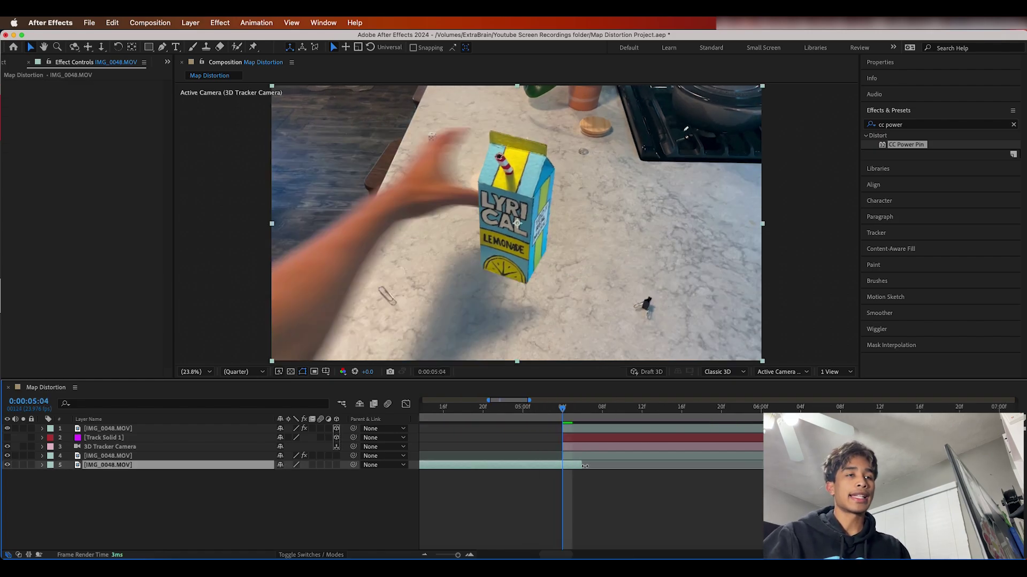
drag(566, 410, 573, 410)
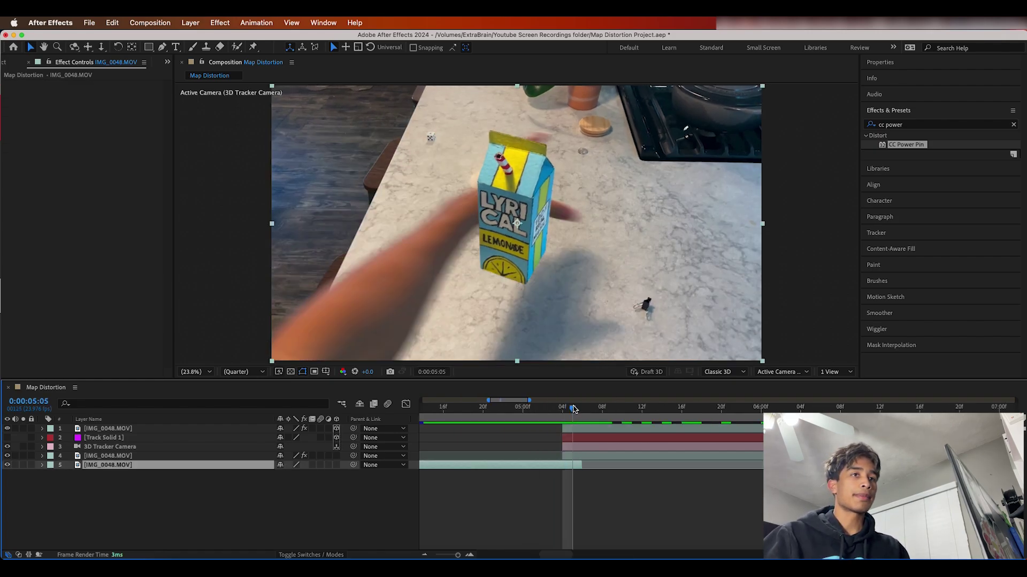
click(573, 430)
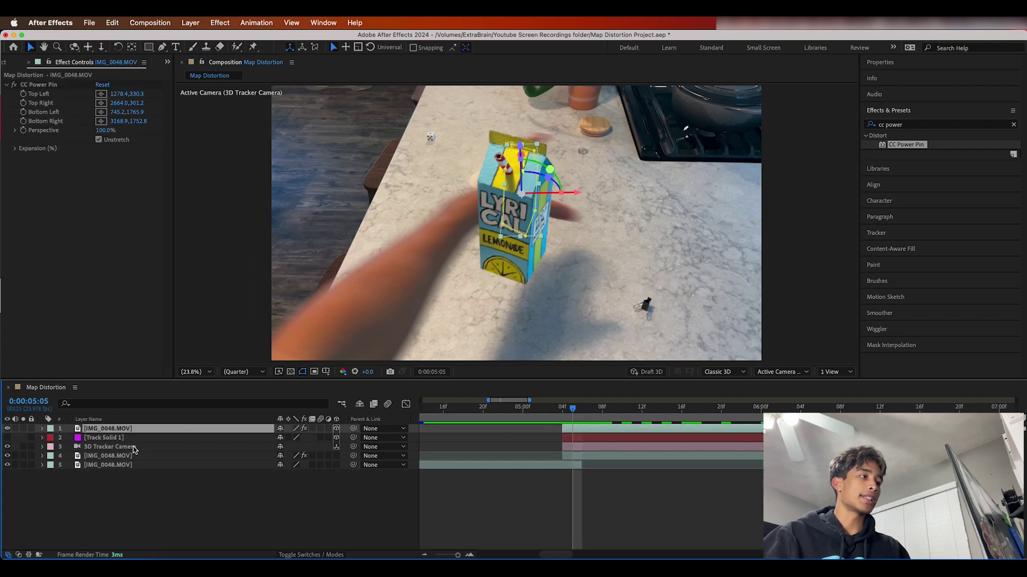
click(132, 456)
click(311, 555)
click(312, 456)
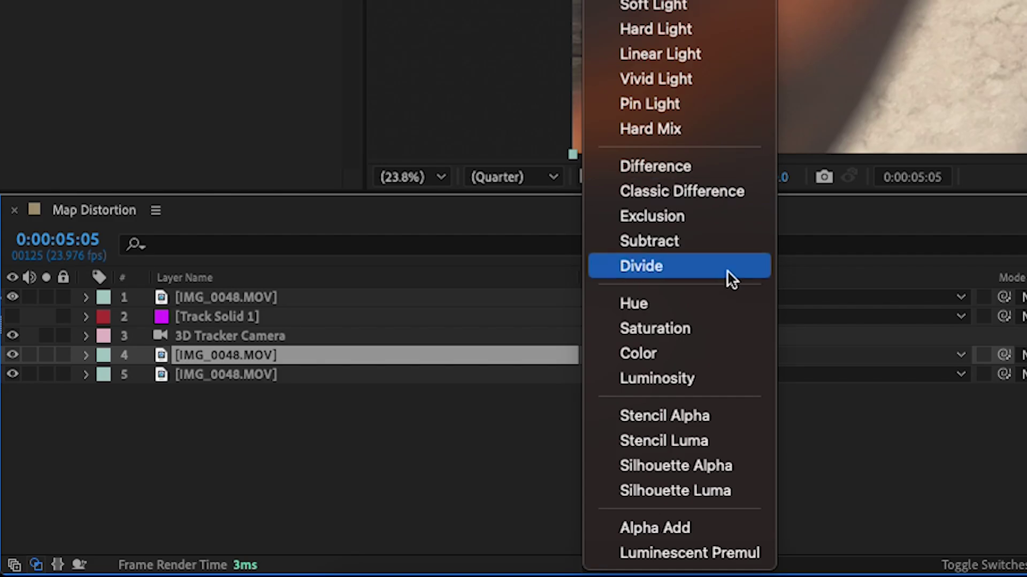
click(705, 167)
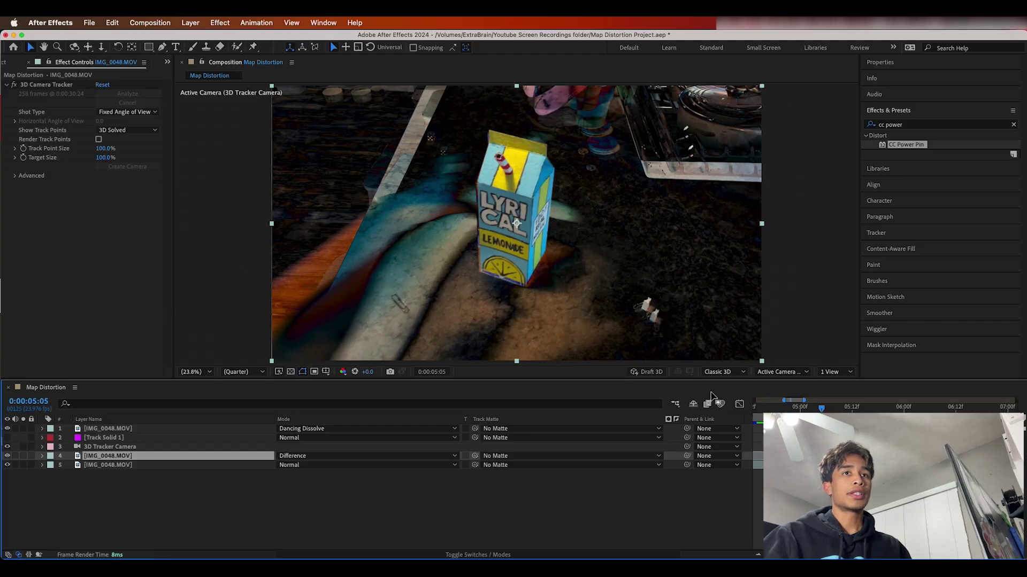
Shift the bottom clip copy and the carton slightly left, then preview from 0:00:05:04
mouse_move(326, 310)
mouse_down()
mouse_move(292, 310)
mouse_move(312, 315)
mouse_move(316, 293)
mouse_up()
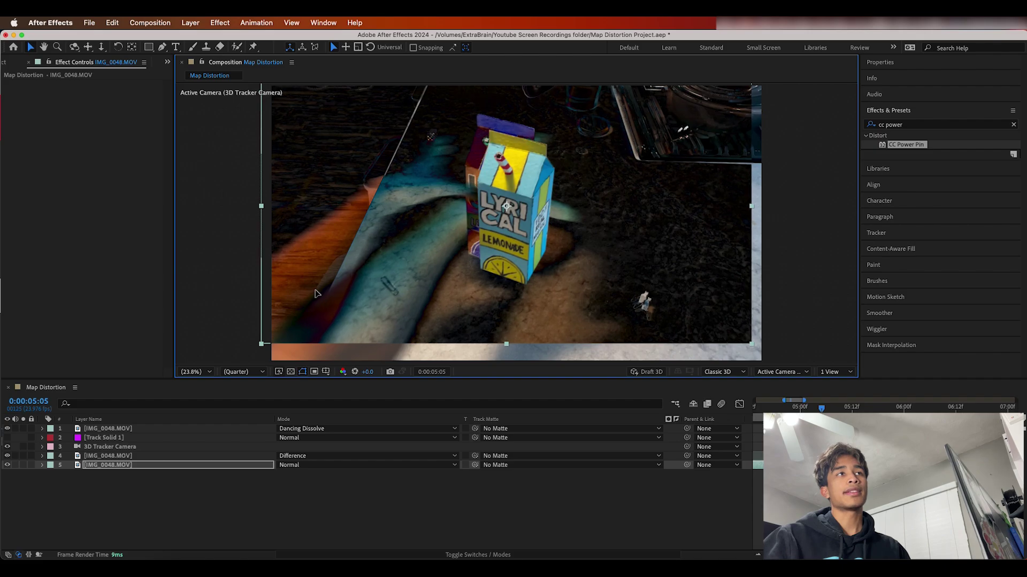
drag(521, 206, 497, 132)
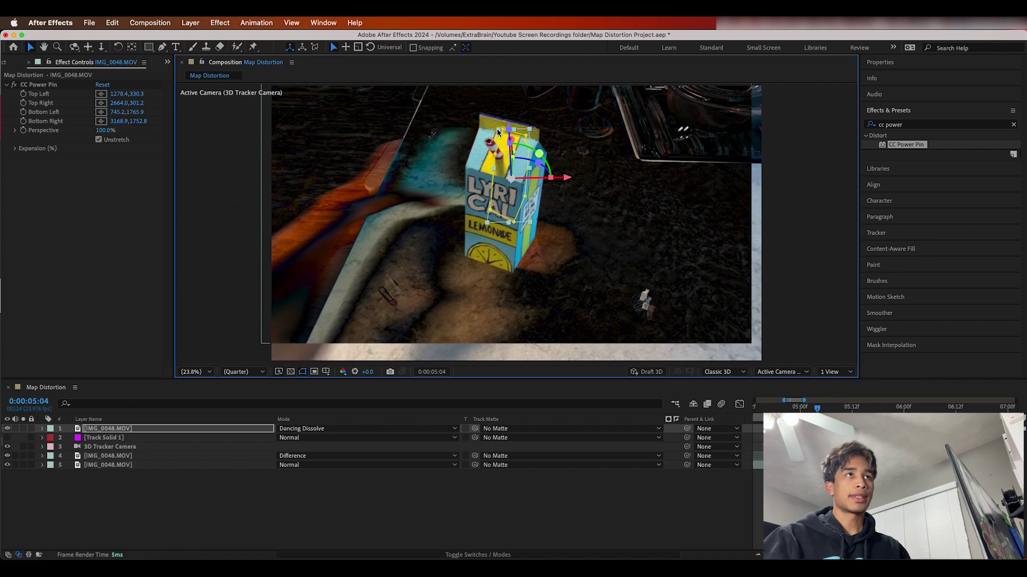
click(177, 465)
key(space)
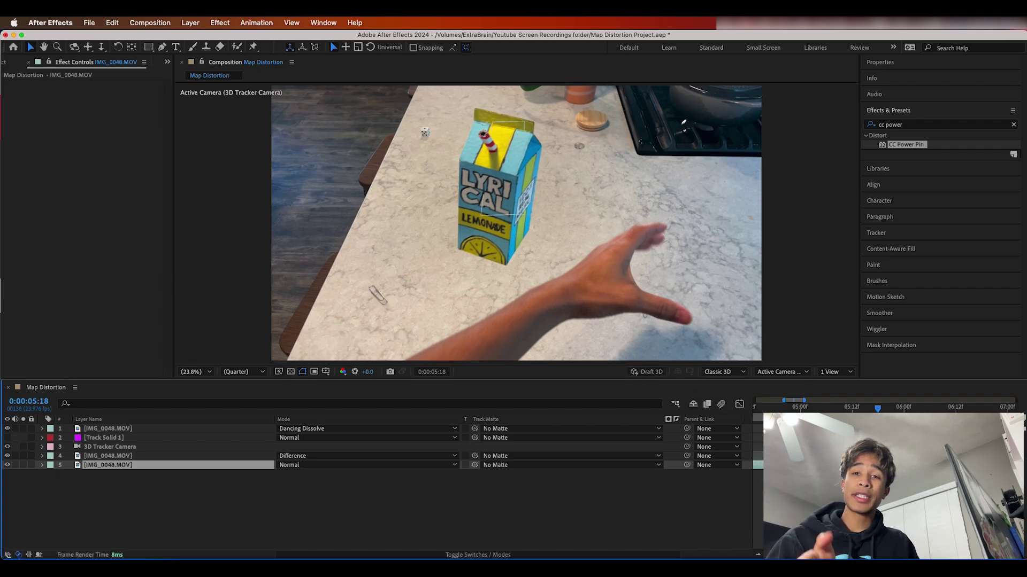
Duplicate layer 4, set layers 4 and 5 to Normal, move one copy to the top, return to 0:00:05:04
click(107, 456)
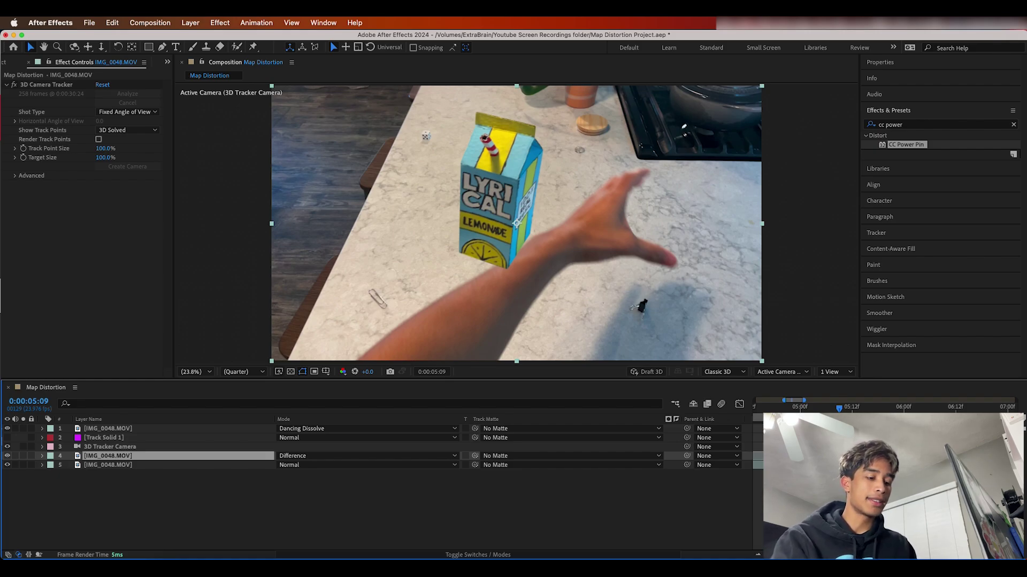
key(super+d)
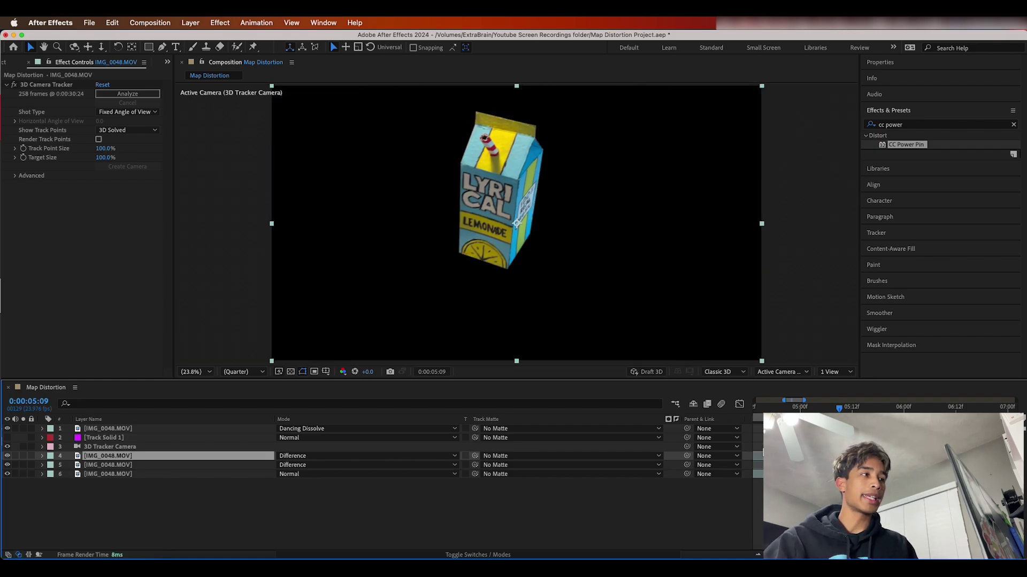
click(292, 456)
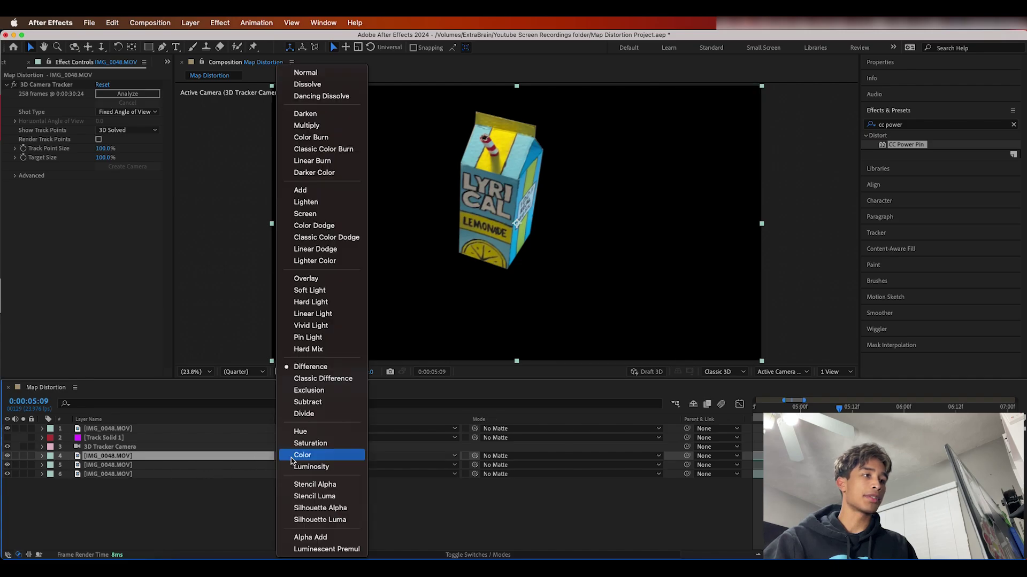
click(305, 77)
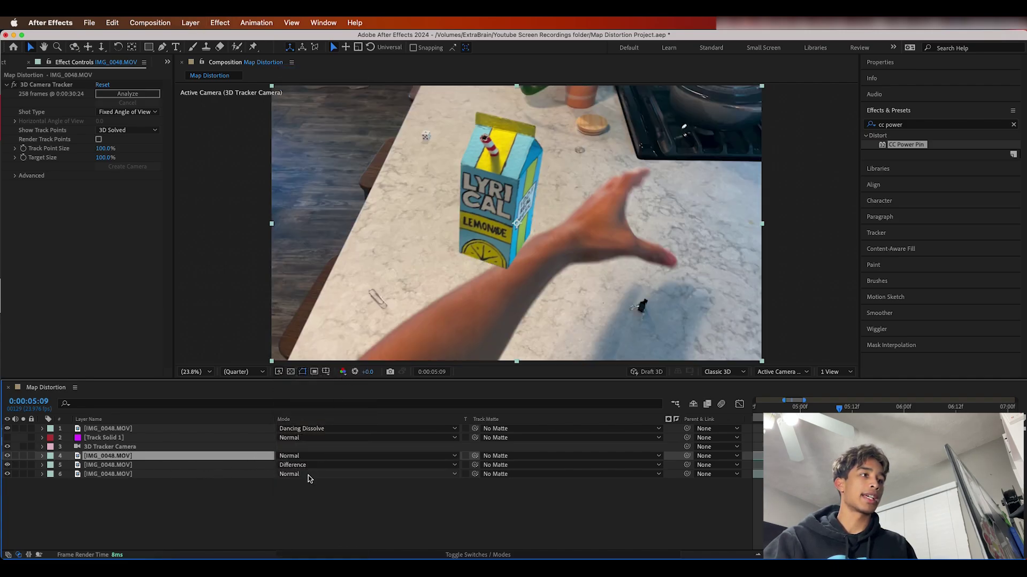
click(299, 465)
click(305, 72)
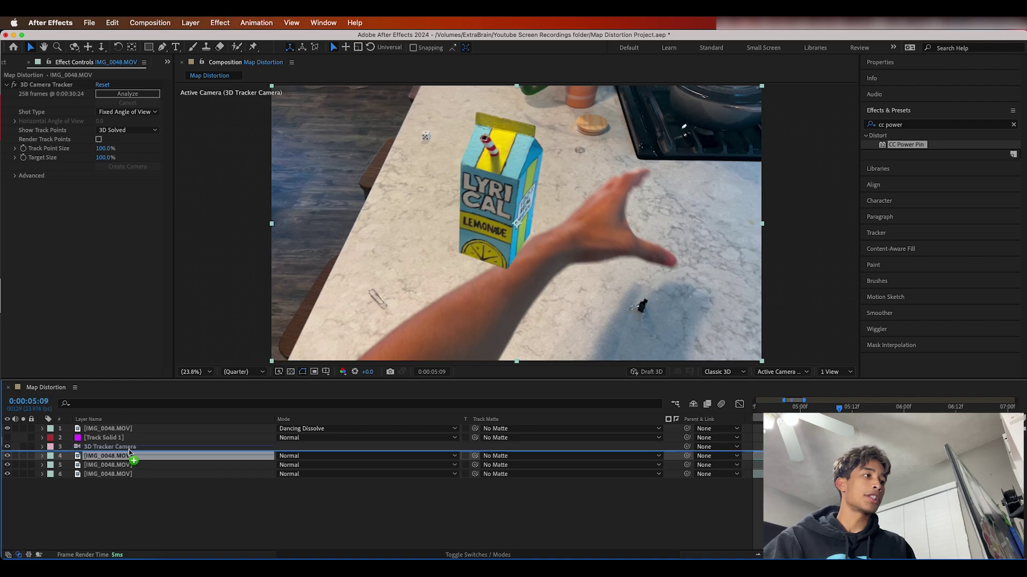
drag(129, 452, 129, 428)
key(Page_Up)
key(Page_Up)
key(Page_Up)
key(Page_Up)
key(Page_Up)
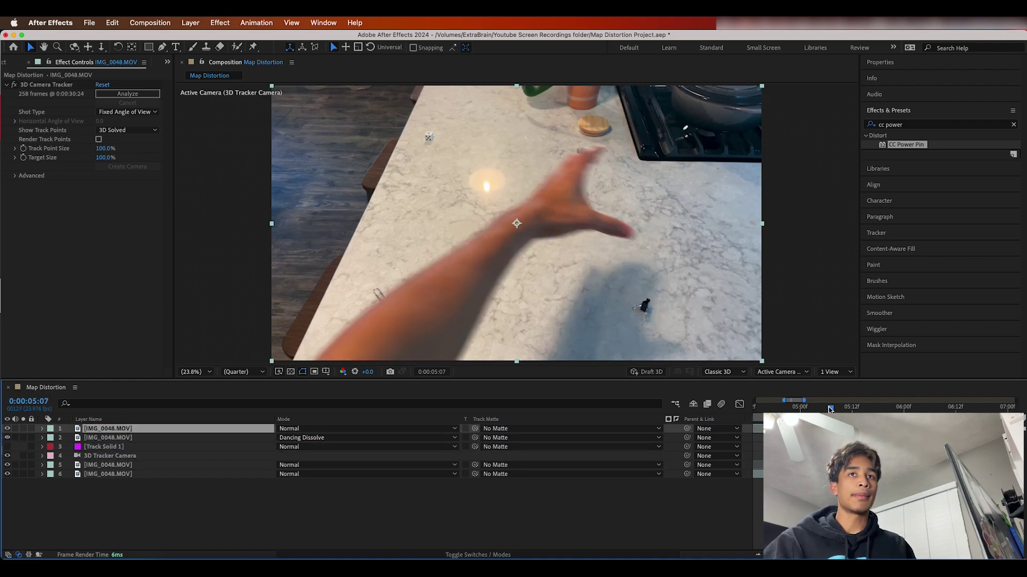
Open the top clip copy in its layer view and paint a Roto Brush stroke along the arm
double_click(348, 214)
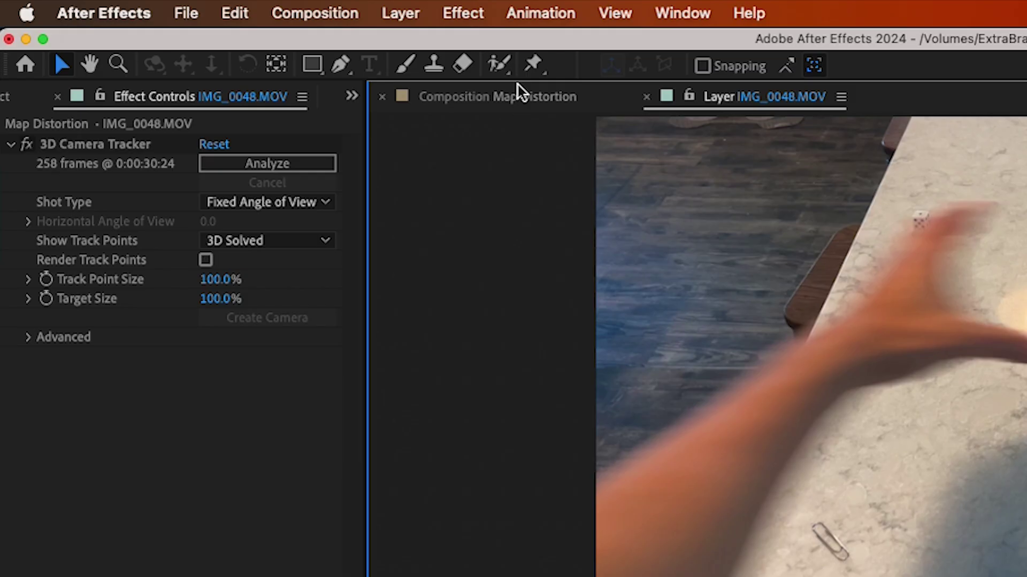
click(499, 64)
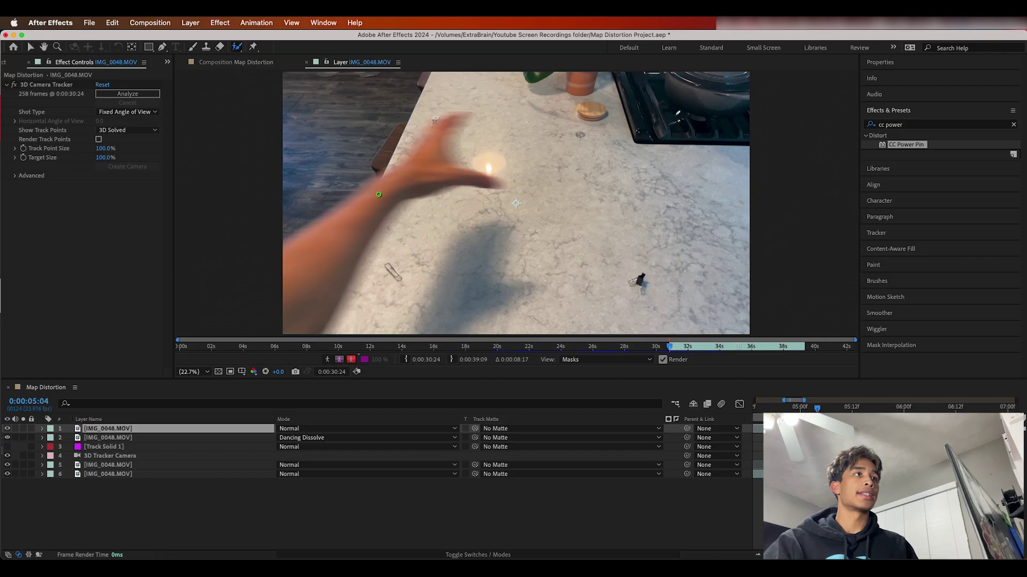
drag(819, 373, 638, 543)
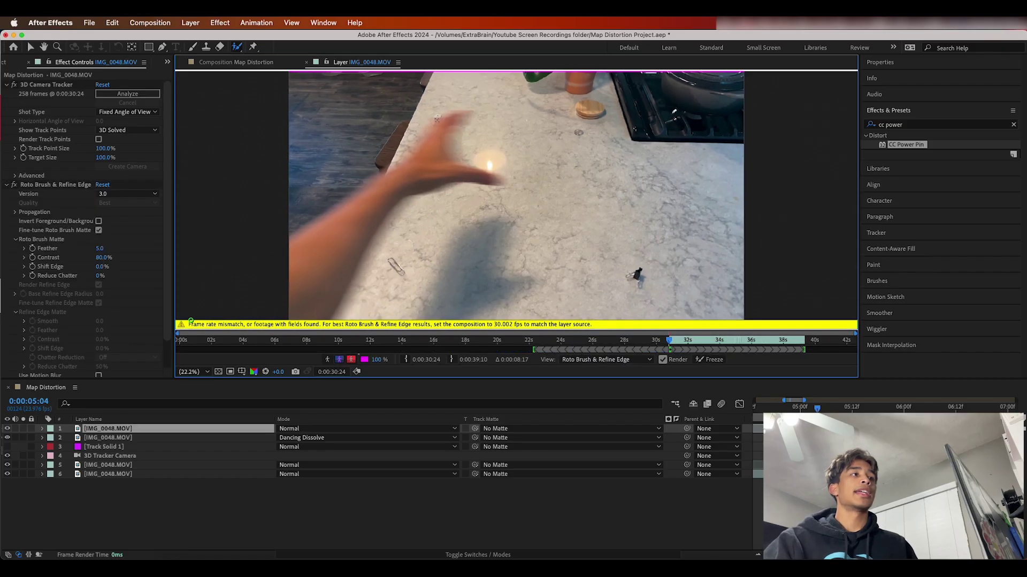
Set the Map Distortion composition's frame rate to 30.002 fps, then step forward a frame
click(149, 23)
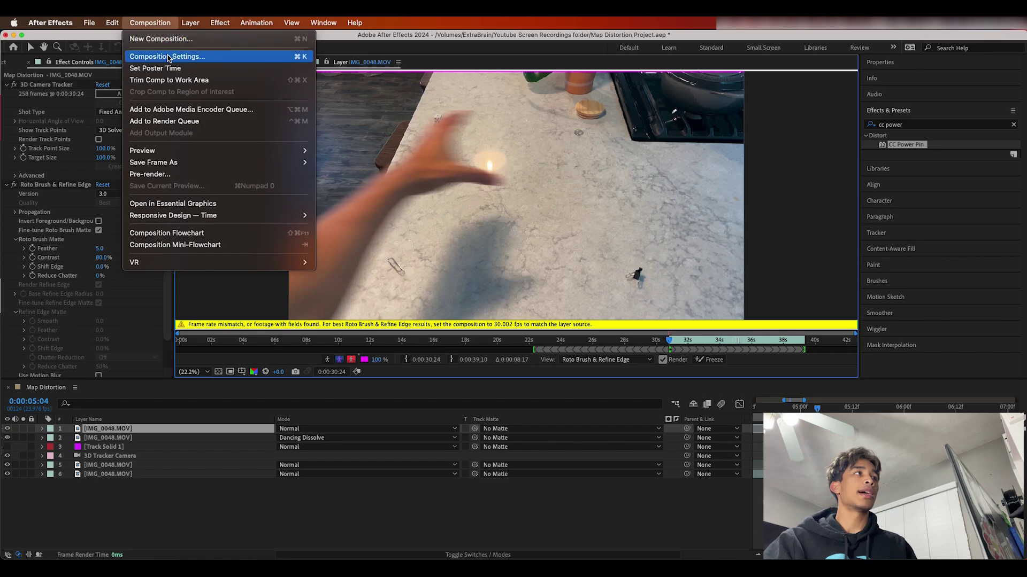
click(160, 56)
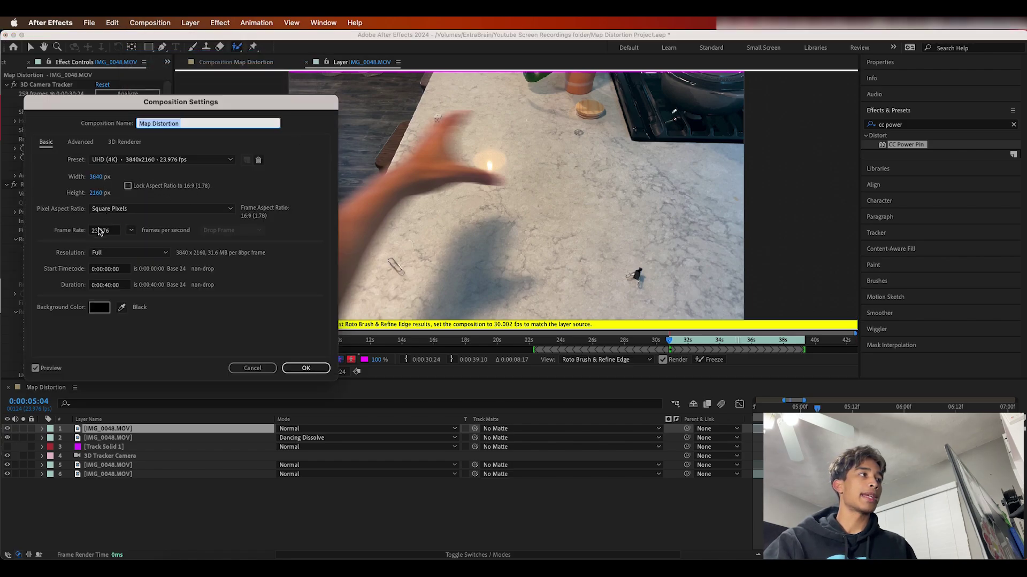
click(99, 230)
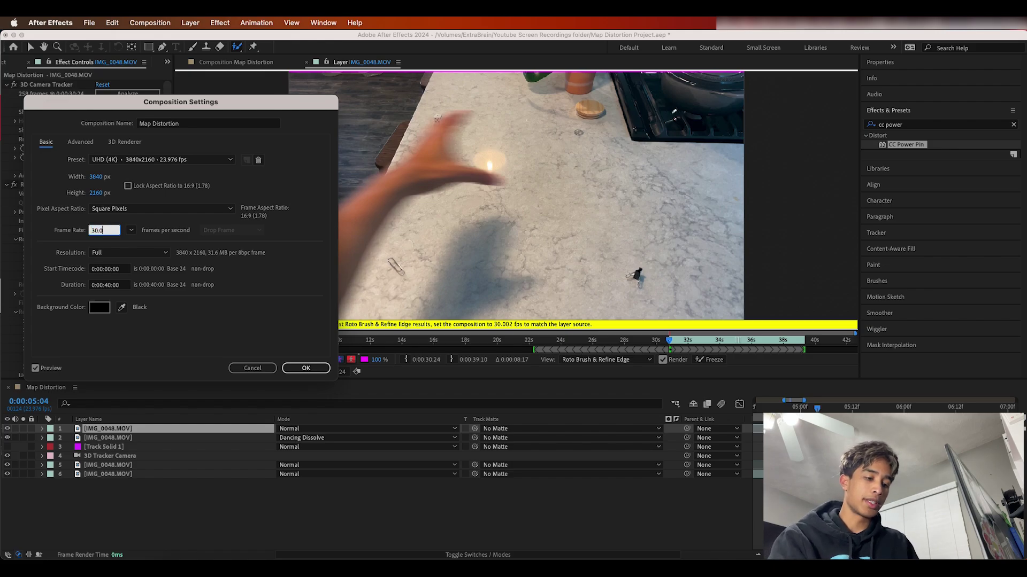
key(Return)
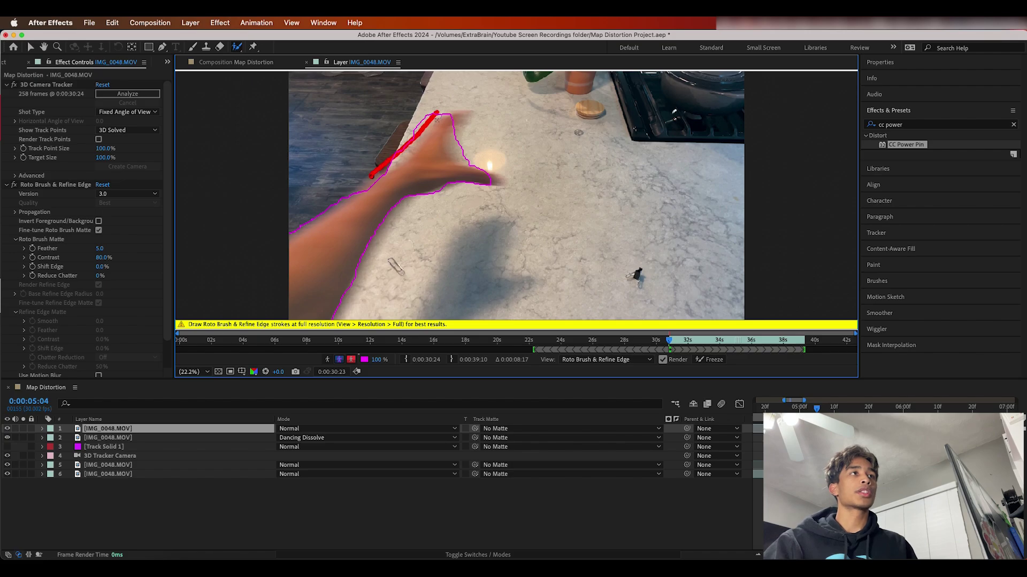
key(Page_Down)
key(Page_Down)
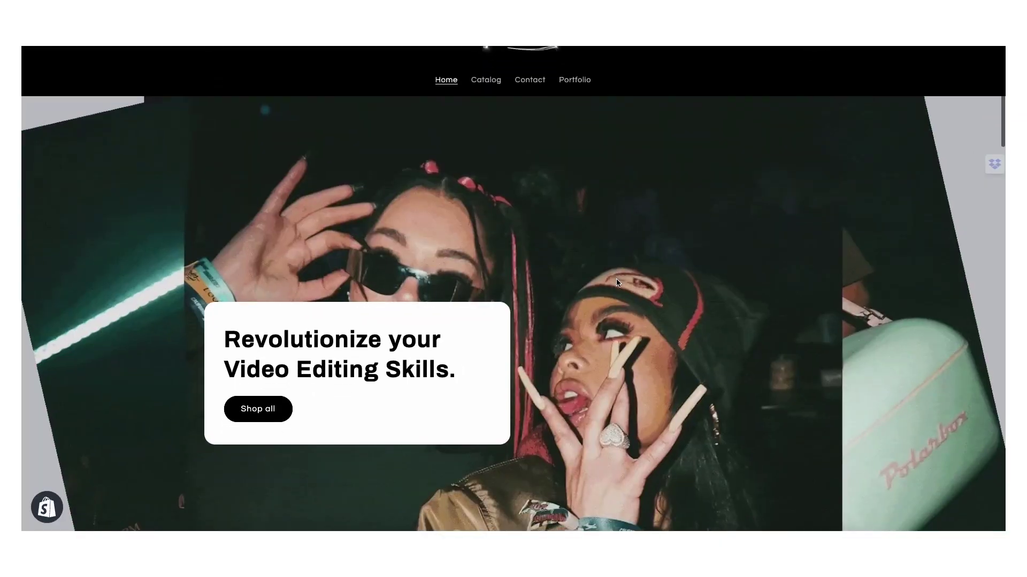
Scroll the elevenpercent.net home page down to the Drag and Drop and Who are we? sections
scroll(616, 282, down, 15)
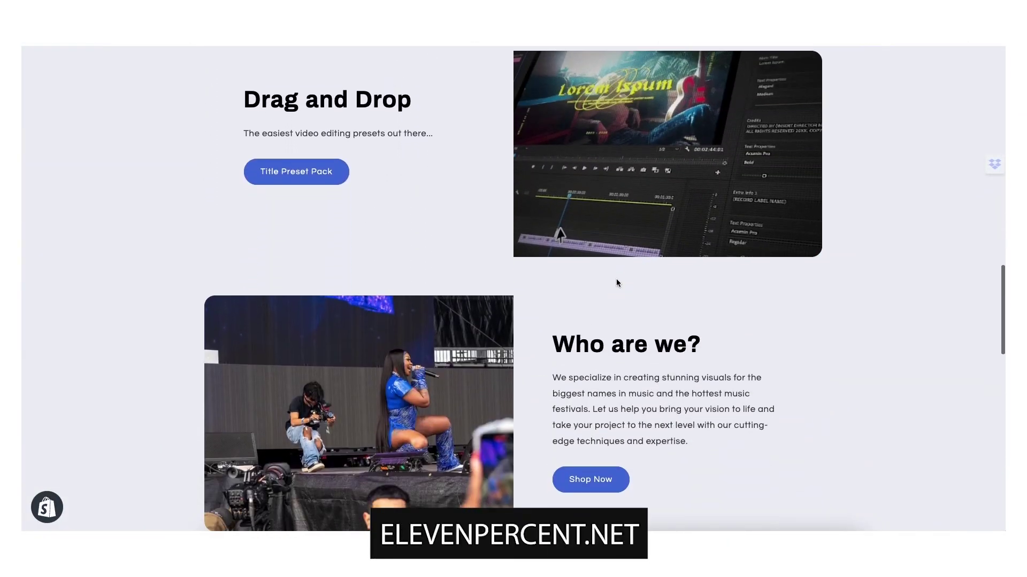
scroll(616, 282, down, 5)
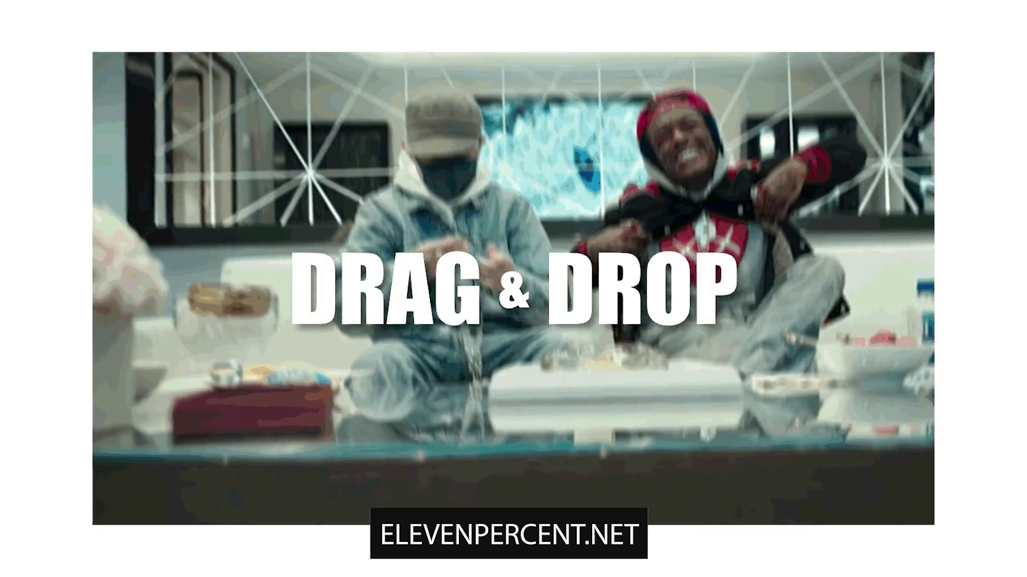